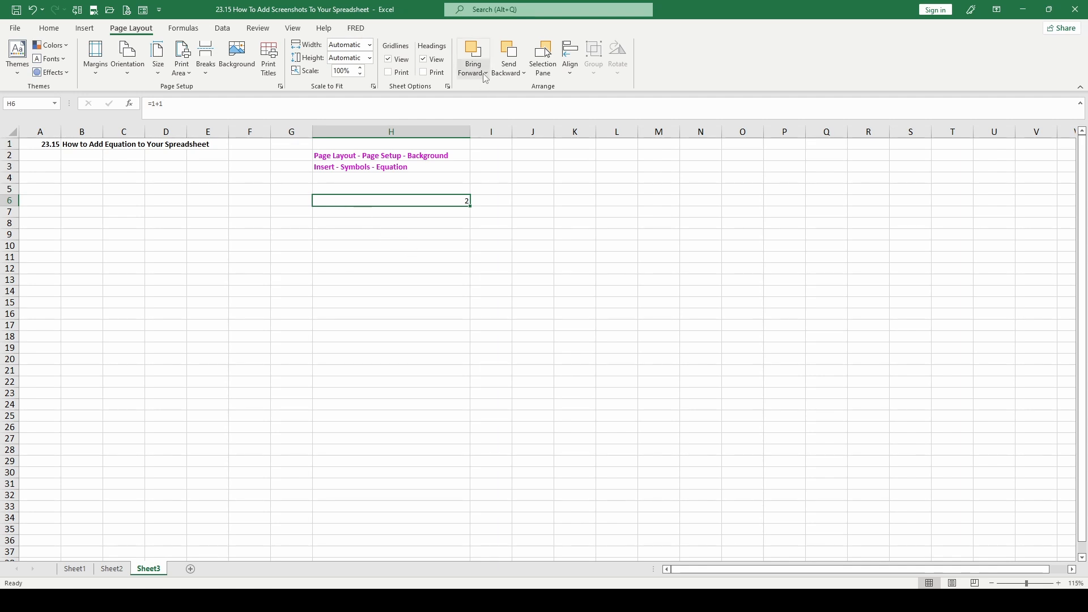
Insert the built-in Area of Circle equation on Sheet3
scroll(486, 78, up, 2)
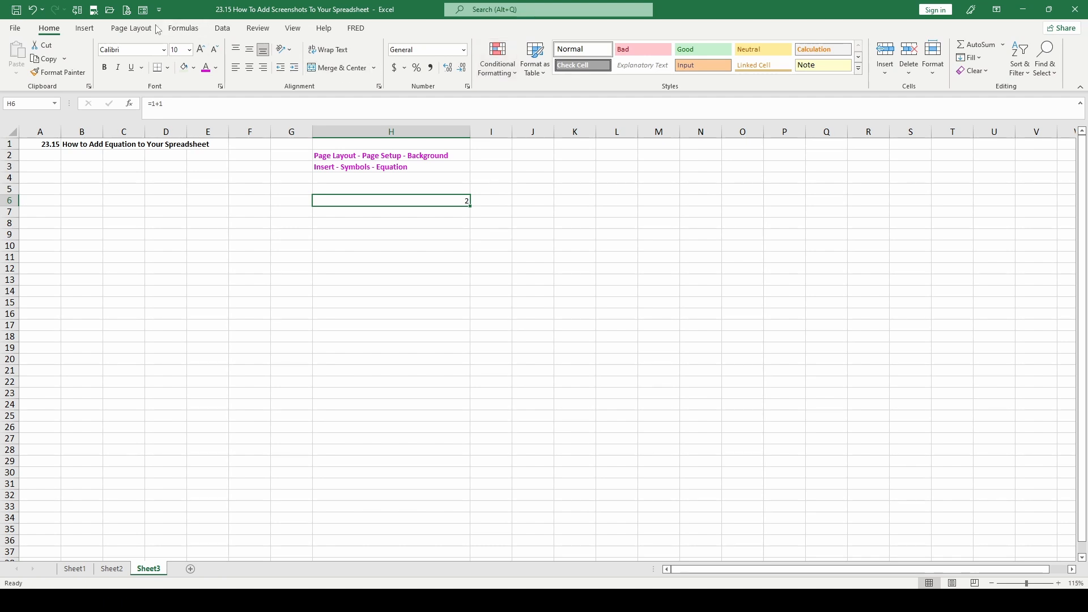
click(88, 28)
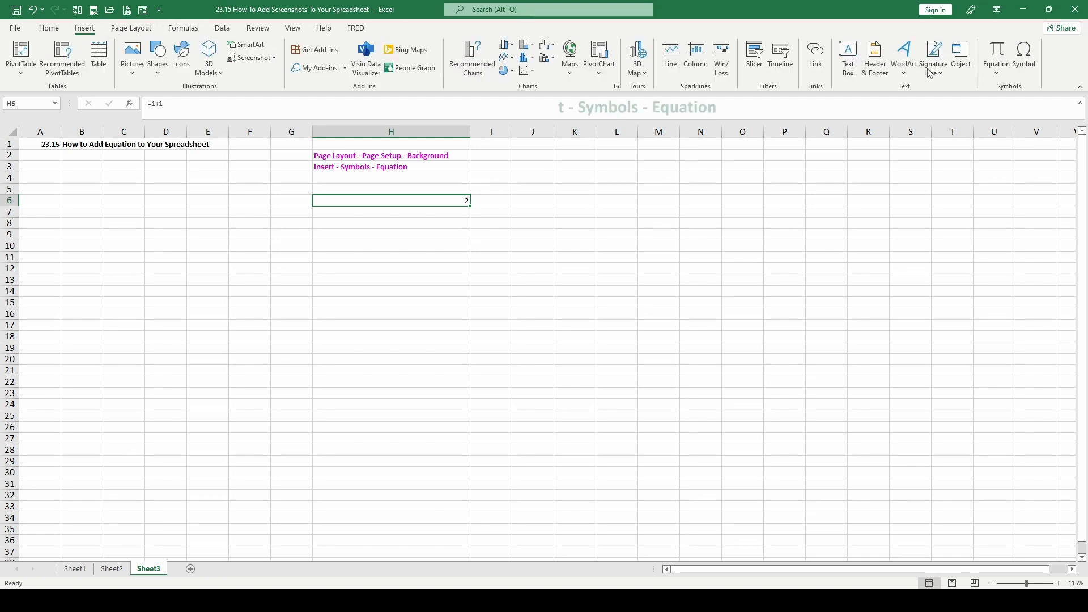
click(999, 72)
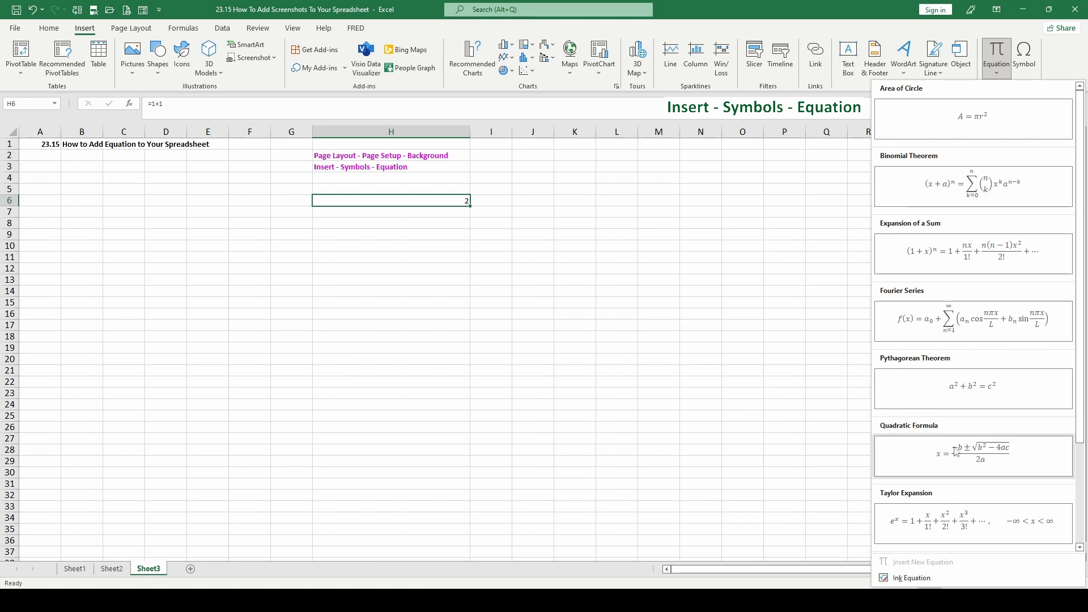
click(958, 117)
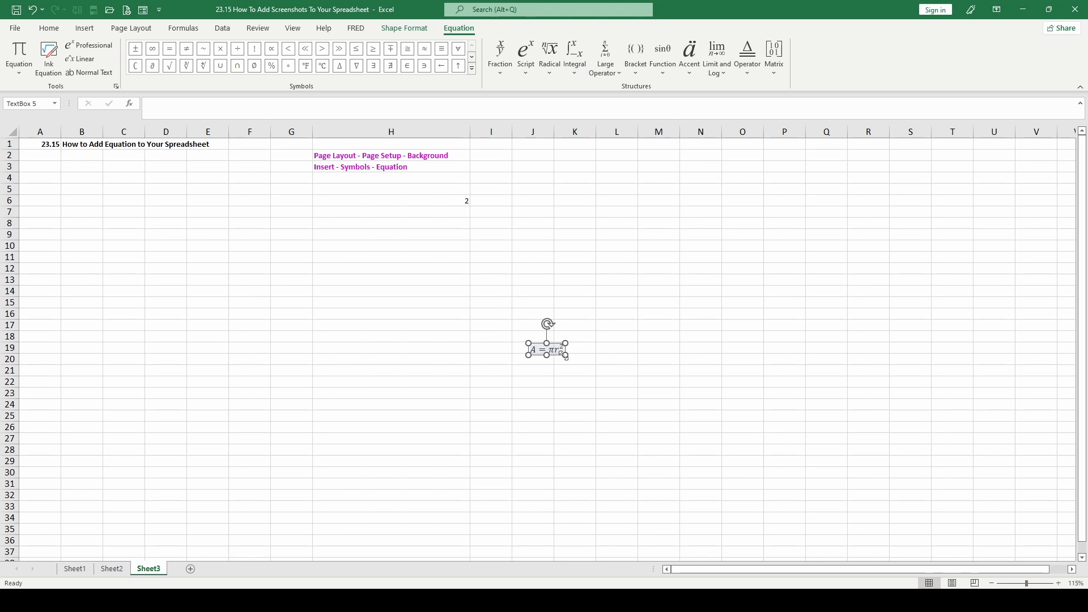
Enlarge the equation's text box to about 1.74" wide and 0.52" high
drag(565, 356, 638, 356)
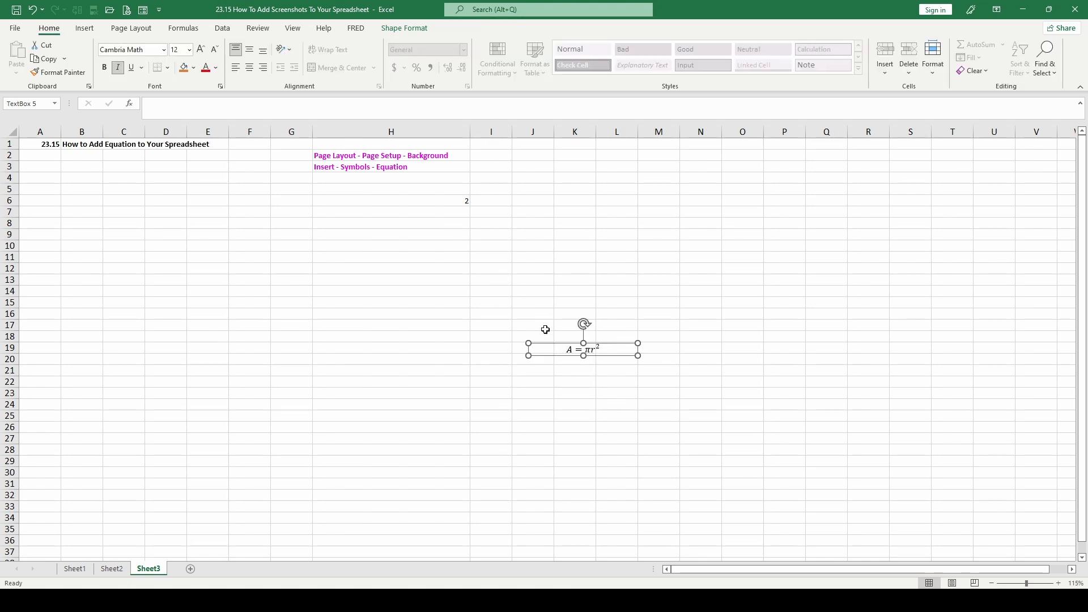
click(584, 351)
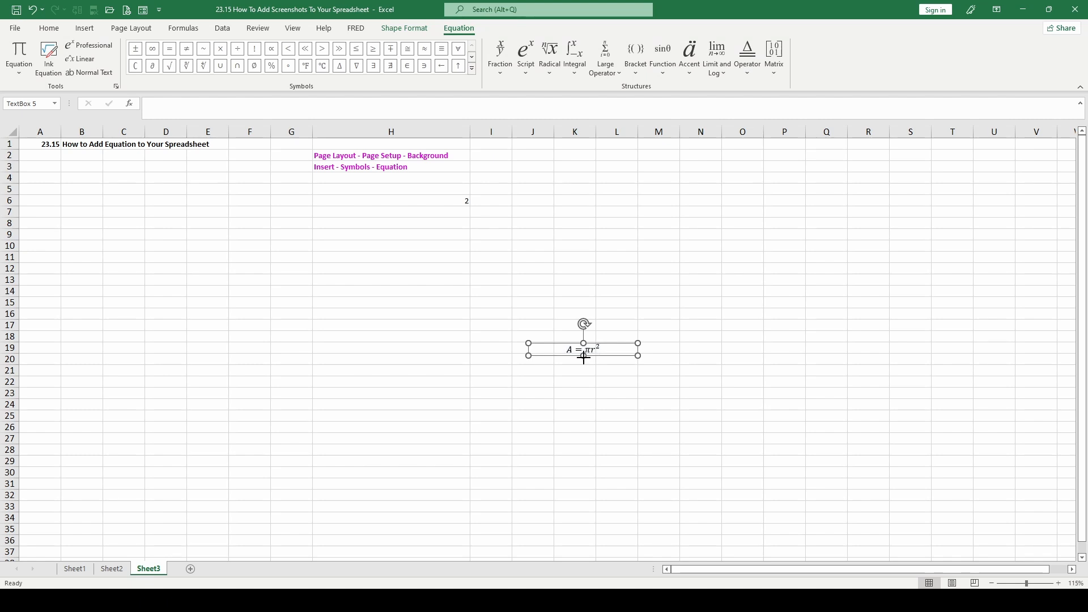
drag(584, 359, 584, 376)
click(563, 349)
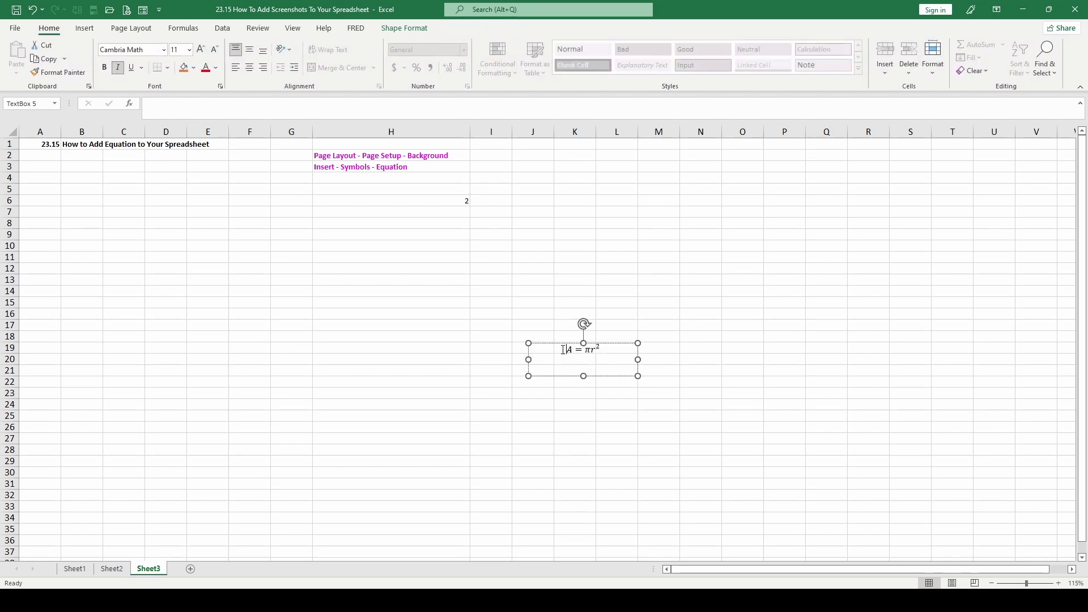
click(406, 29)
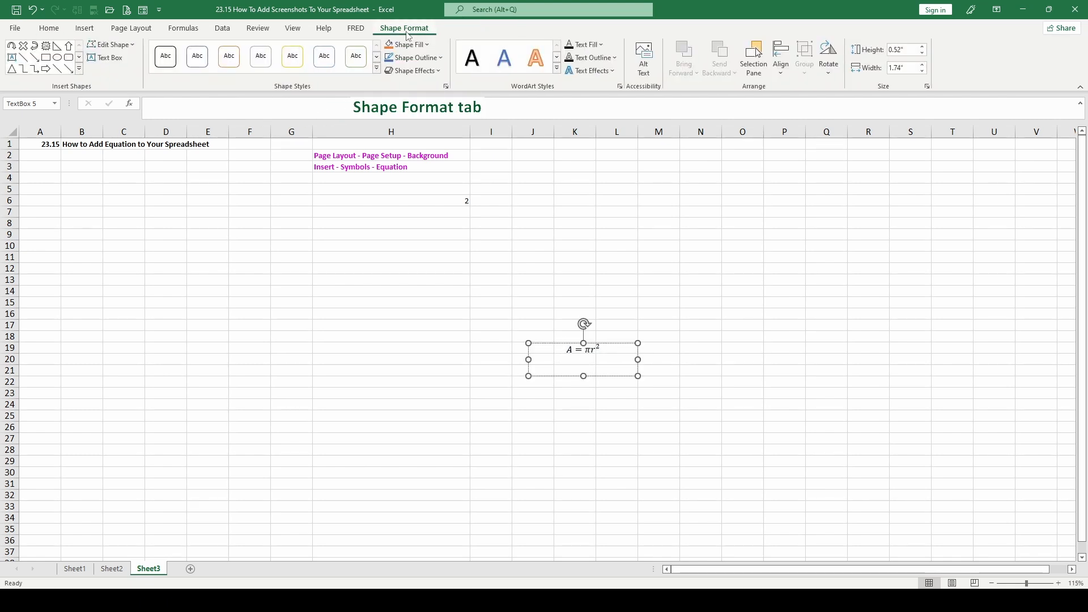
click(579, 350)
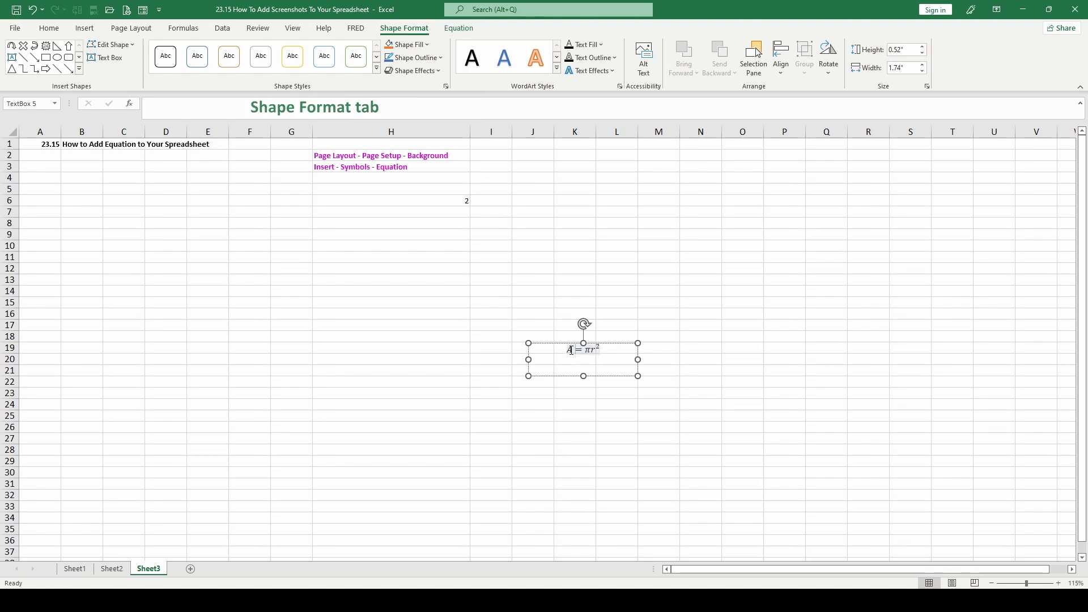
click(462, 28)
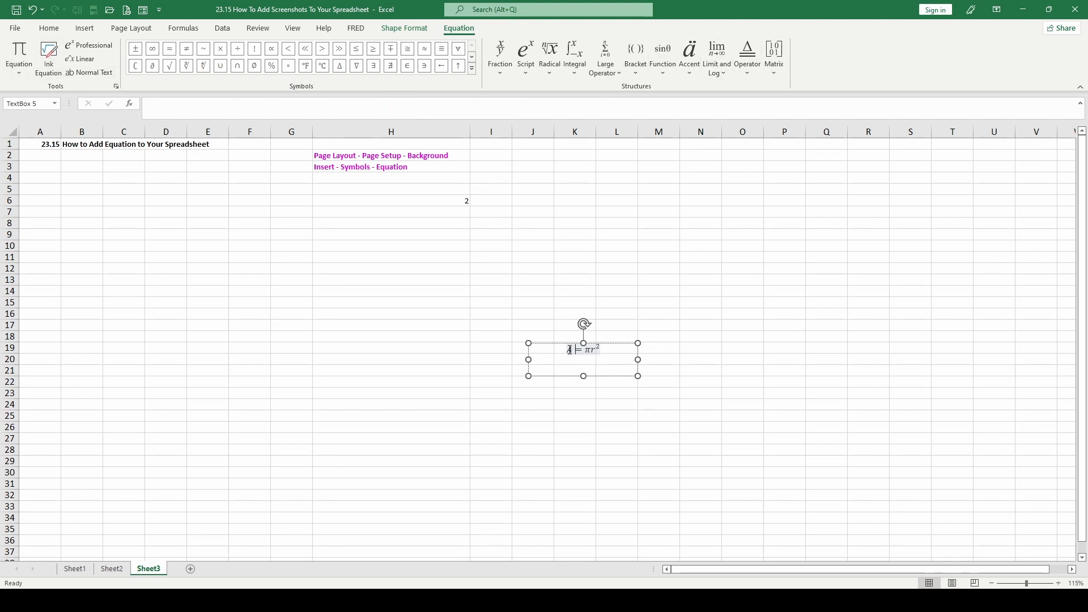
Set the font size of the whole area equation to 36
drag(568, 349, 596, 346)
click(49, 28)
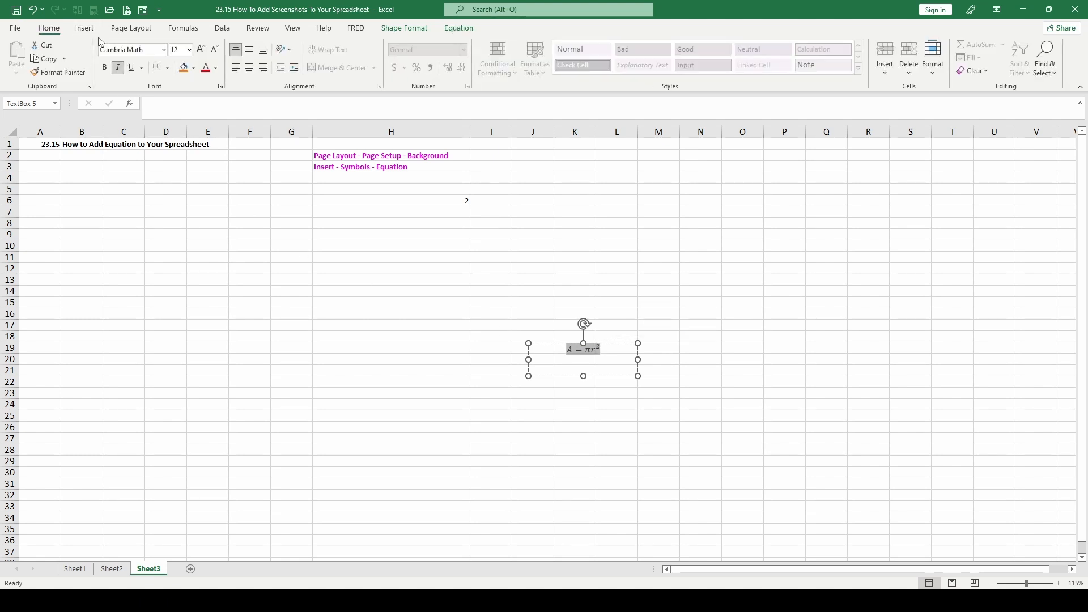
click(190, 49)
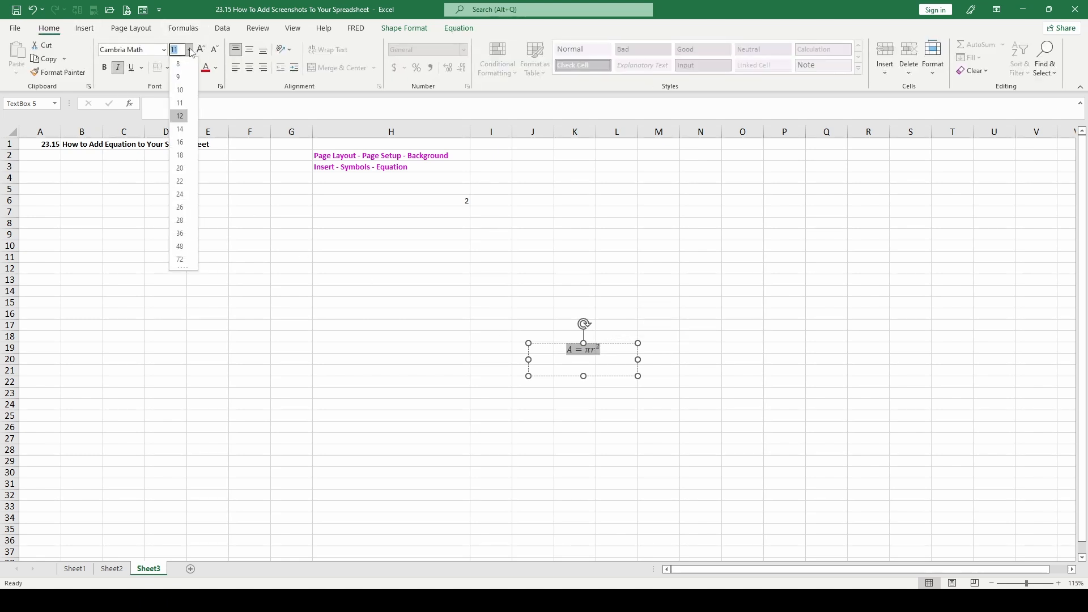
click(179, 233)
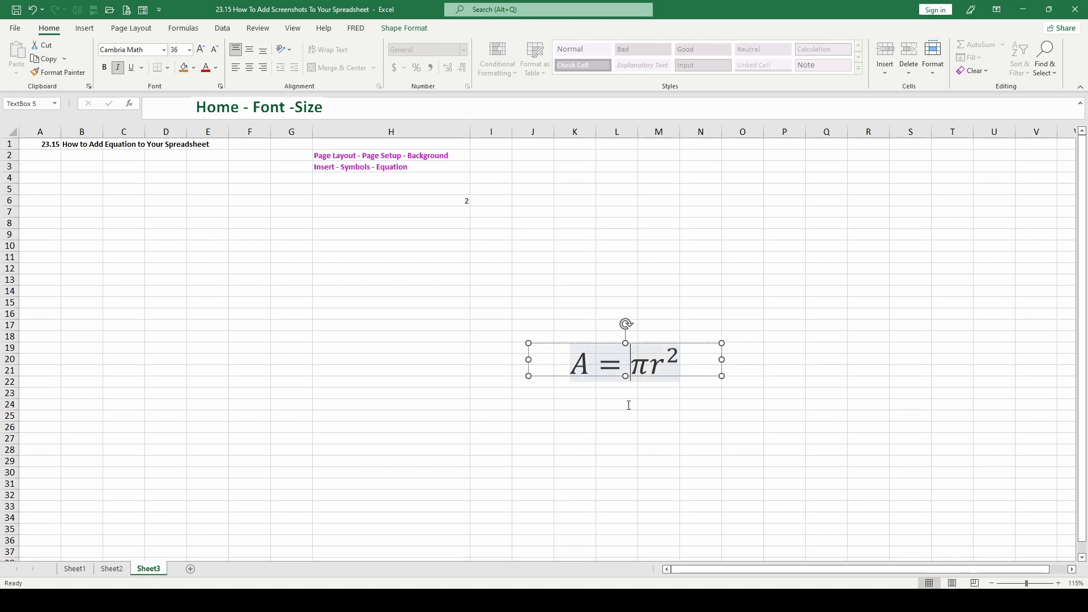
Enlarge the equation's text box outward and down to about row 25 so it encloses the larger text
click(534, 381)
click(535, 377)
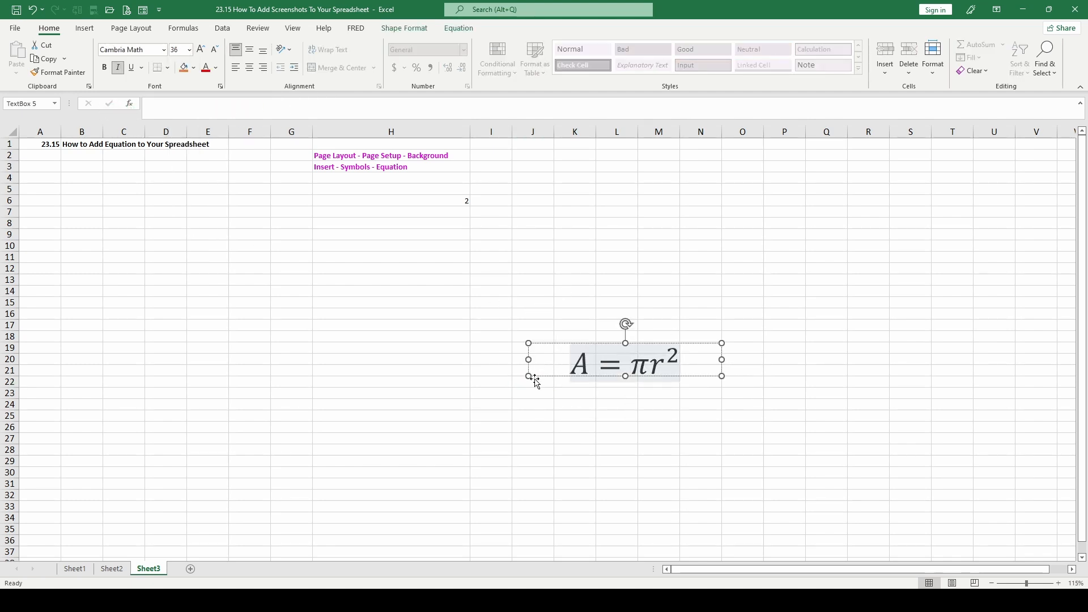
drag(535, 378, 493, 420)
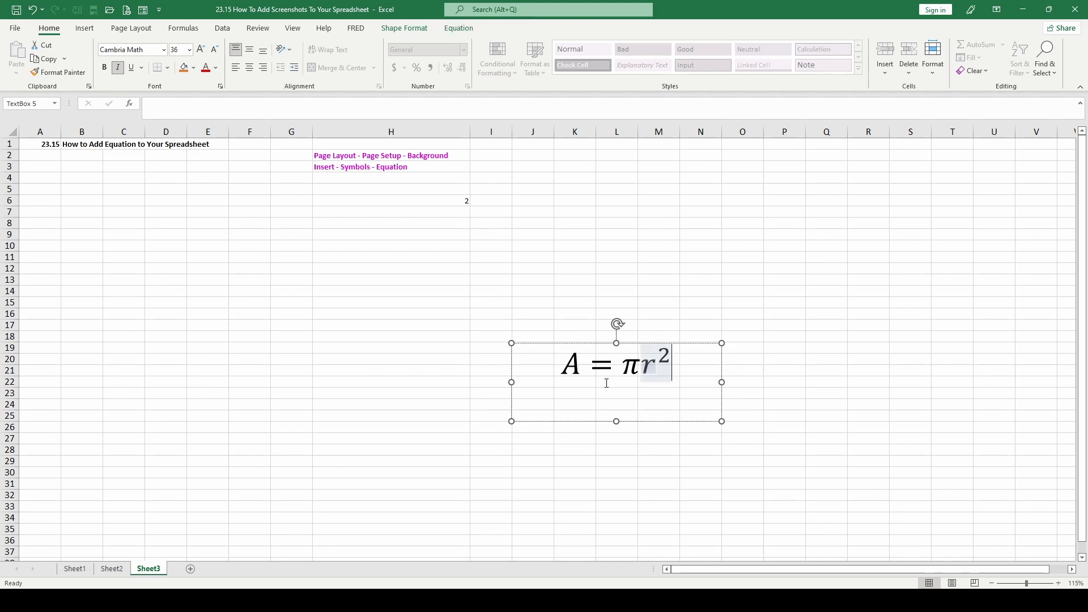
Insert the degree Celsius symbol from the Basic Math set after the A in the equation
click(582, 367)
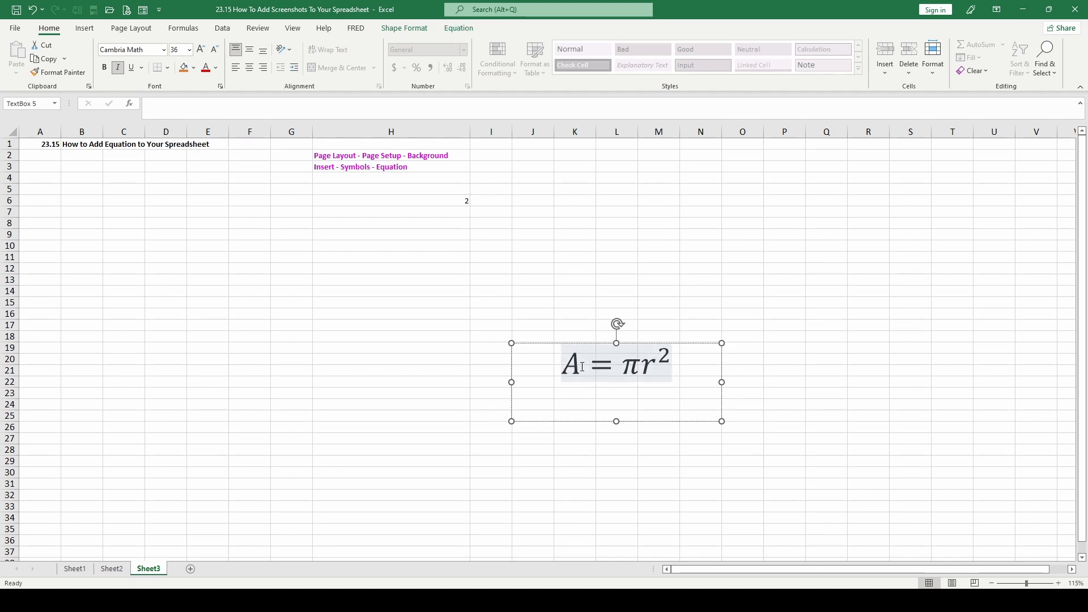
click(464, 30)
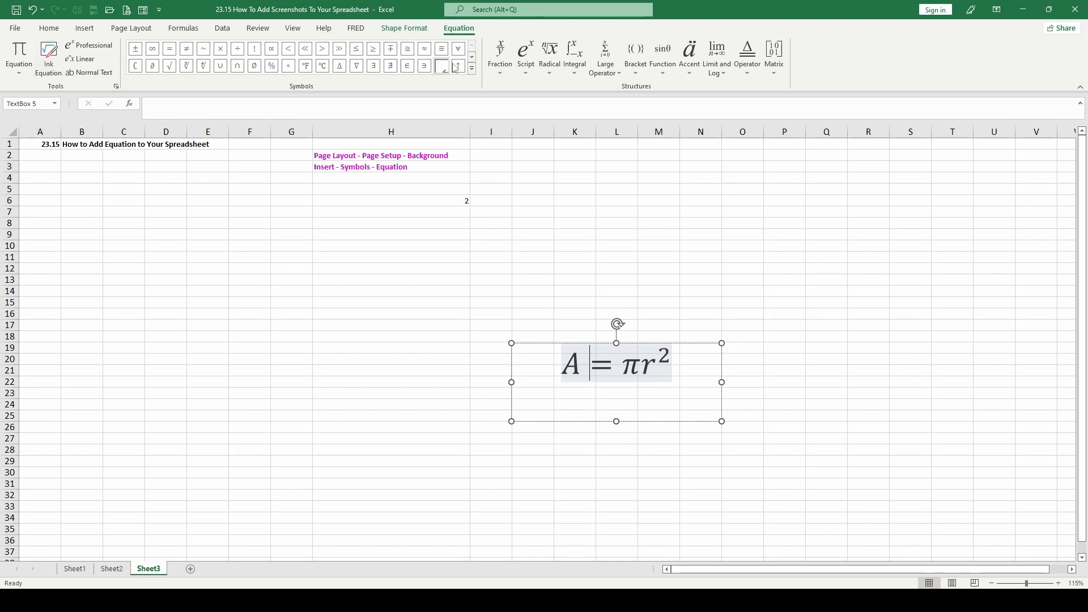
click(472, 68)
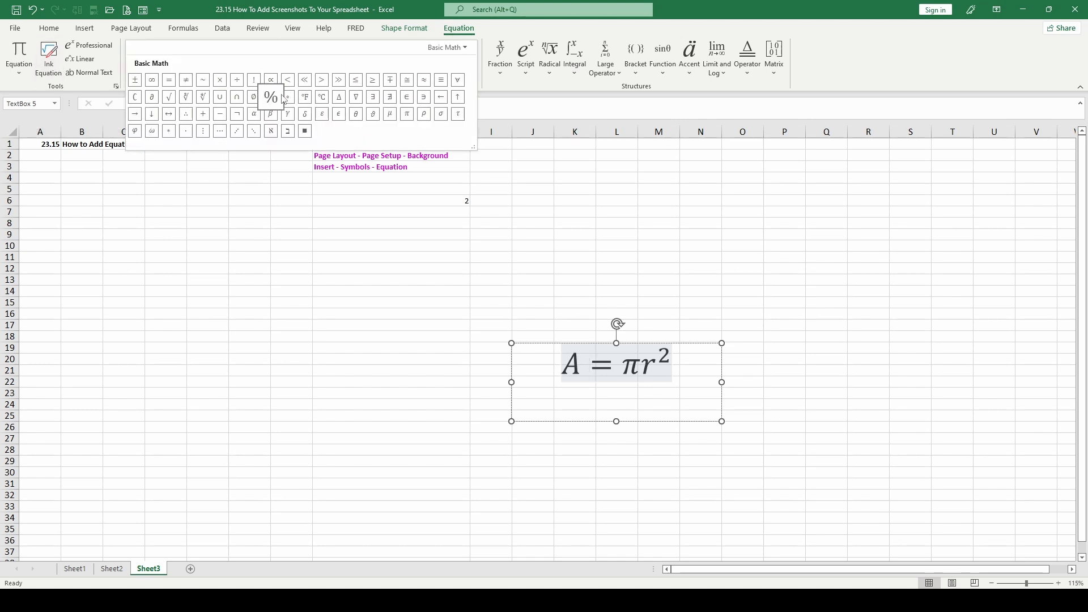
click(323, 98)
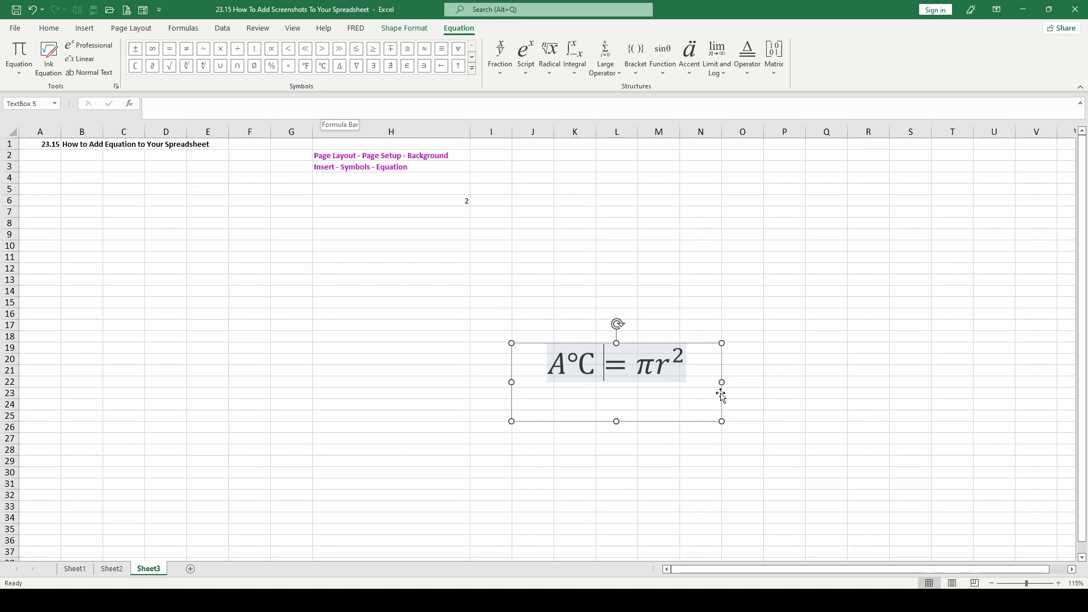
Copy the °C symbol from the equation into cell F13 with its source formatting
double_click(589, 362)
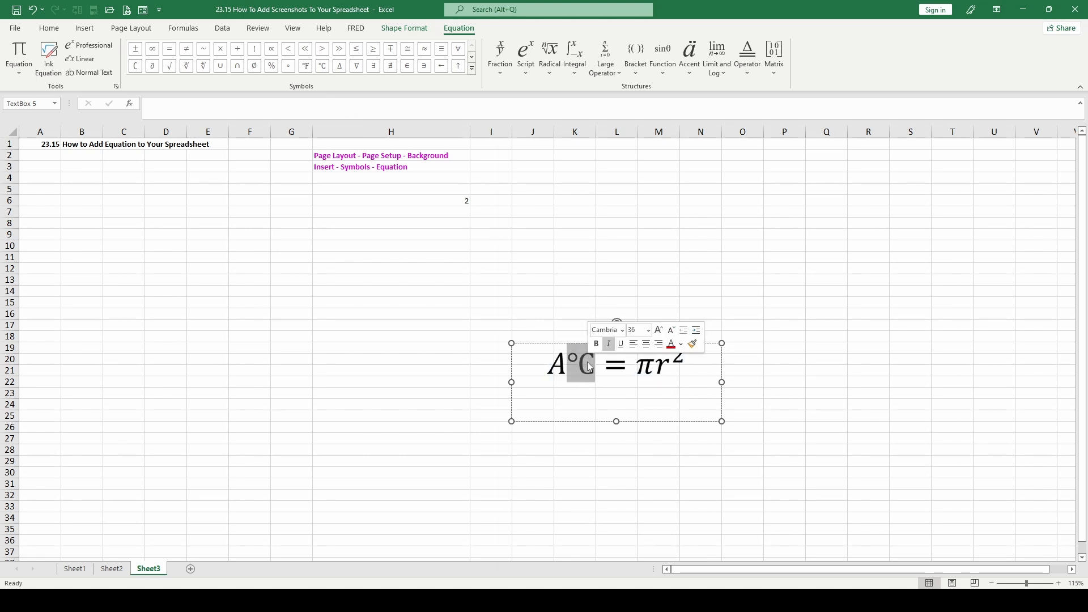
right_click(588, 361)
click(610, 148)
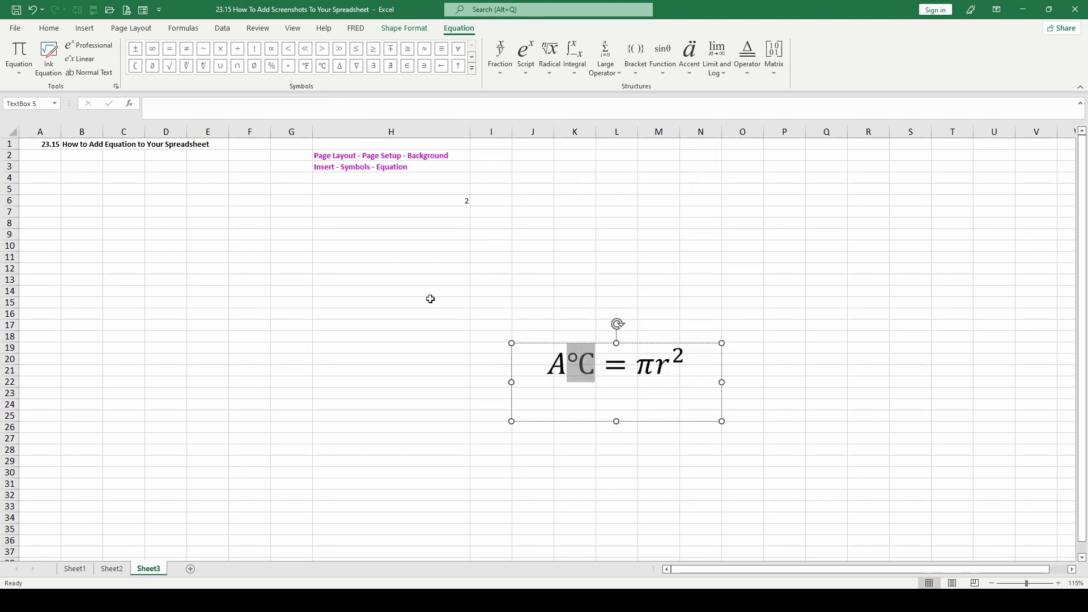
right_click(236, 279)
click(263, 326)
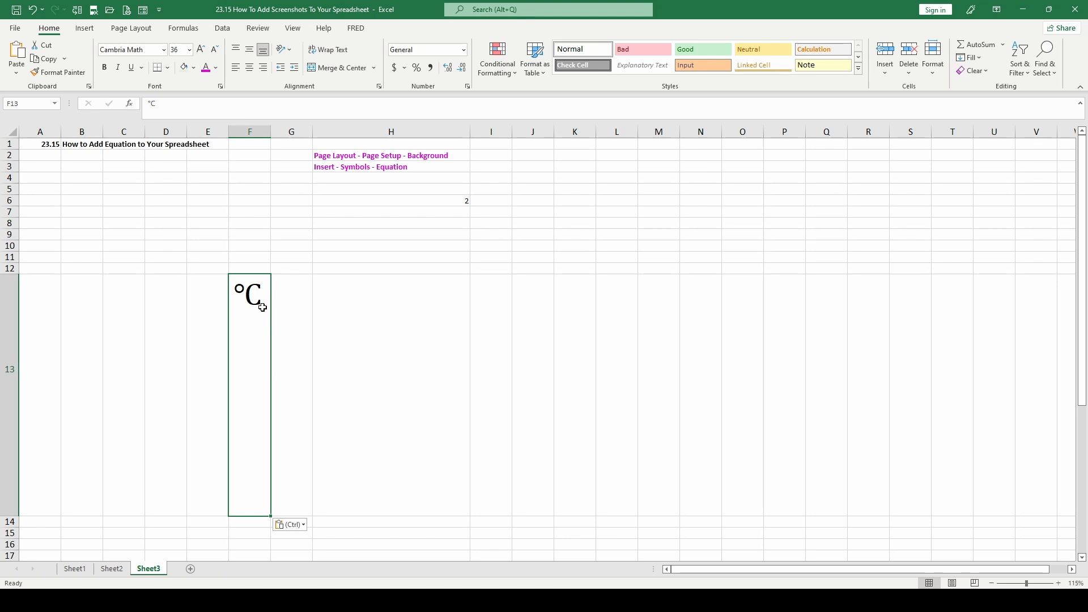
Copy the °C text out of cell F13's contents and paste it into cell K4
drag(159, 107, 149, 106)
right_click(151, 105)
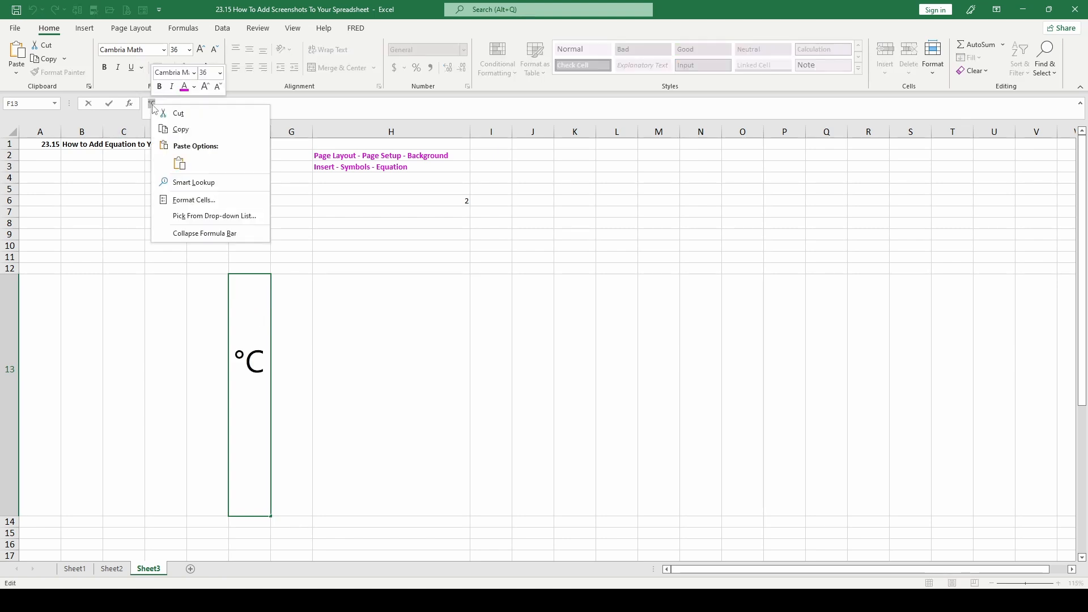
key(Escape)
click(573, 177)
right_click(574, 177)
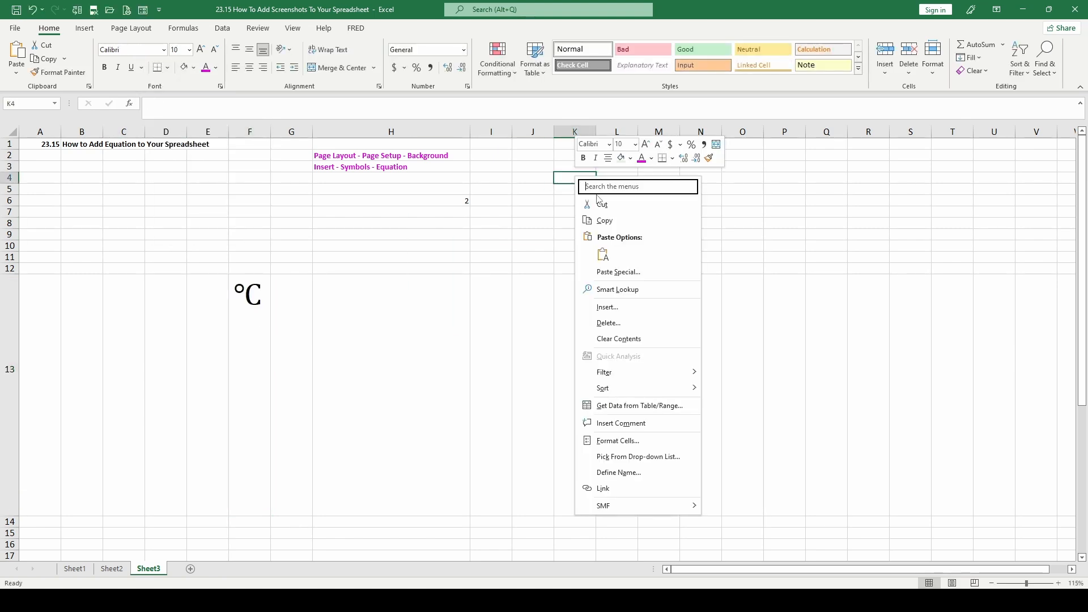
click(603, 255)
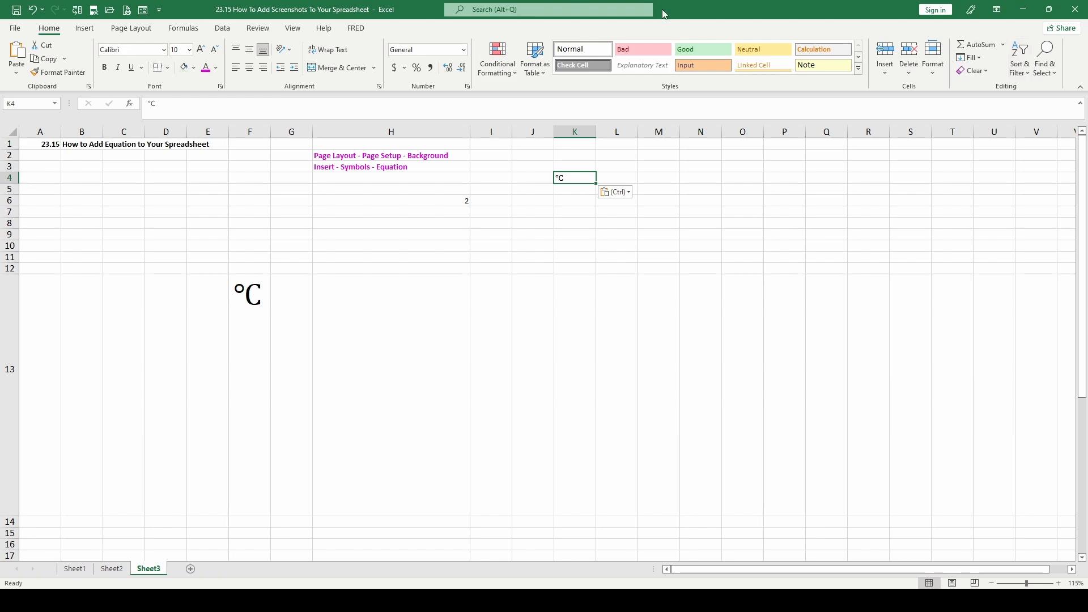
View the Symbol dialog without inserting anything, and undo the °C pastes and the °C insertion in the equation
click(85, 28)
click(1024, 57)
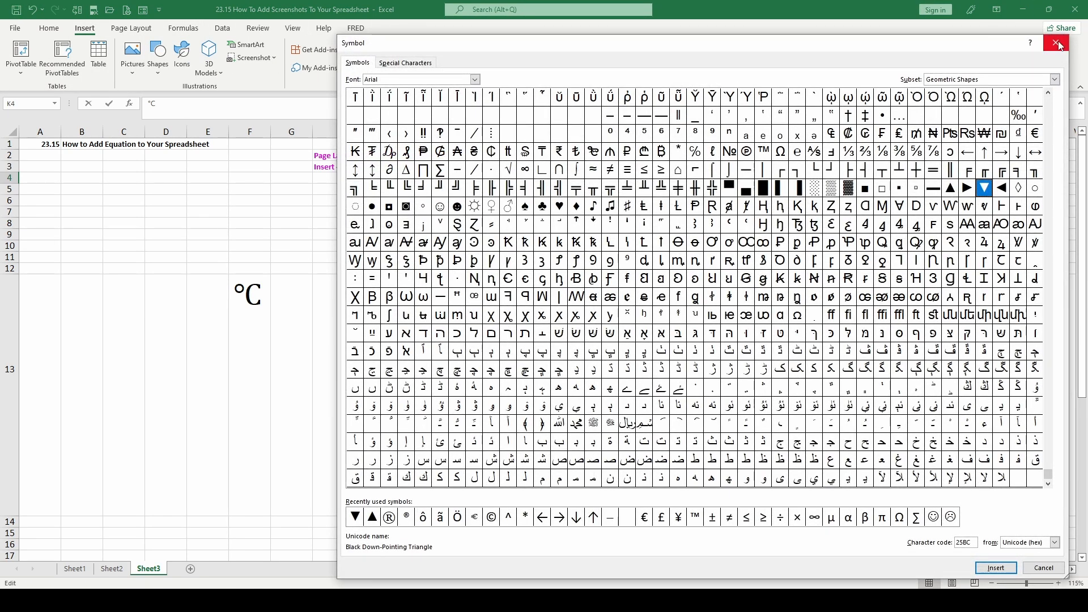
click(1058, 43)
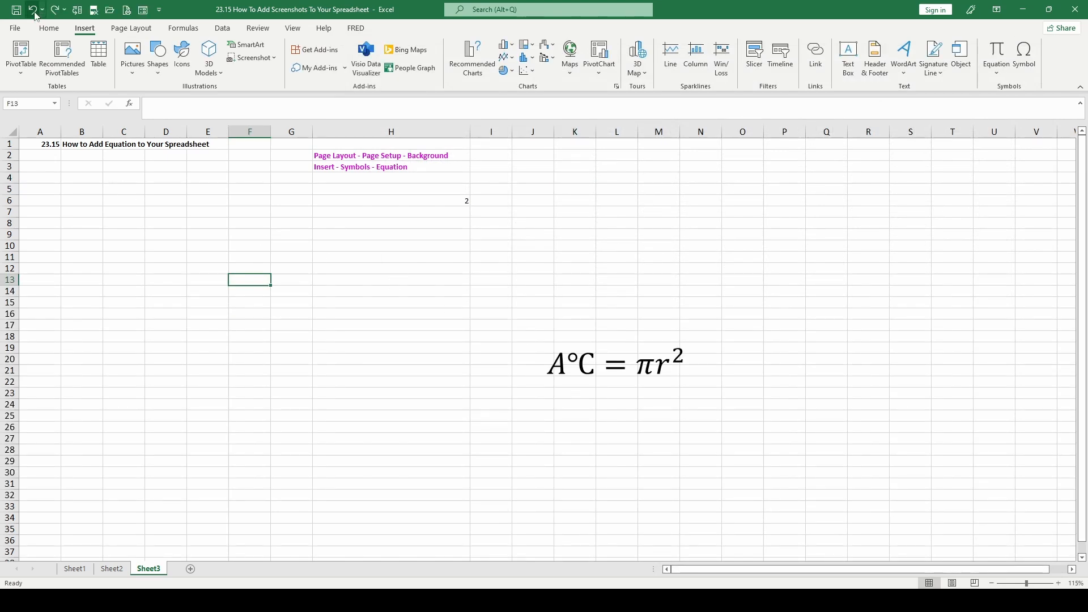
click(33, 10)
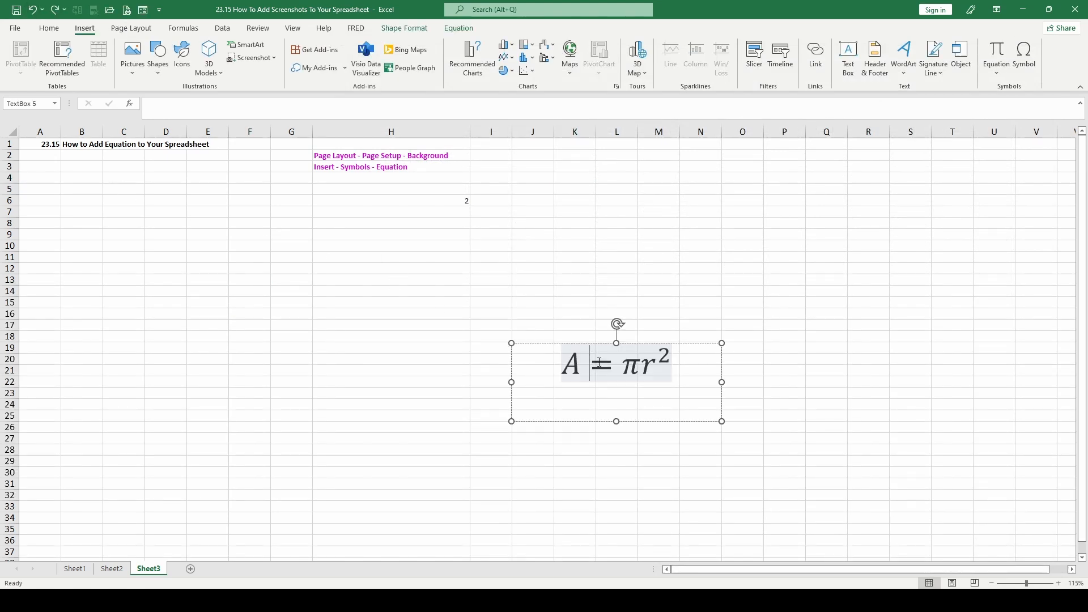
Insert the common large operator for the union from n=1 to m of (Xn ∩ Yn) after the A in the equation
click(458, 27)
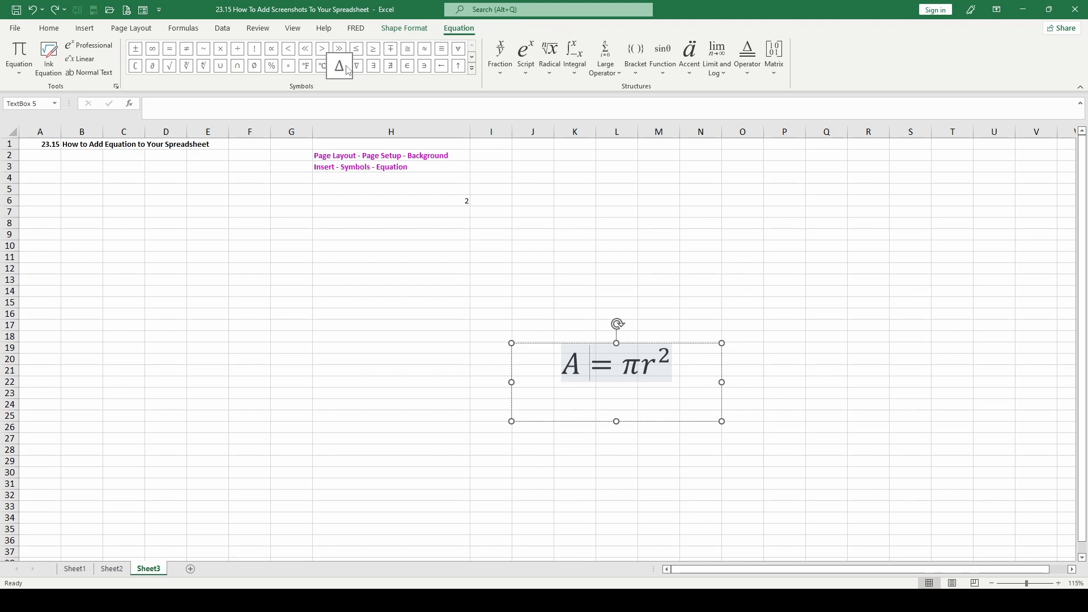
click(526, 76)
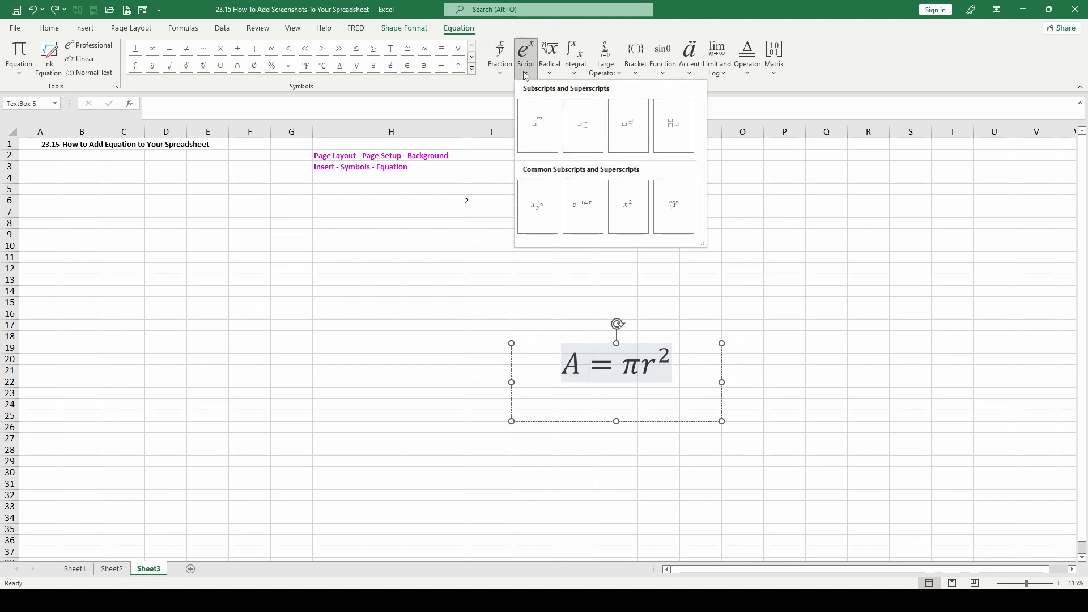
click(620, 77)
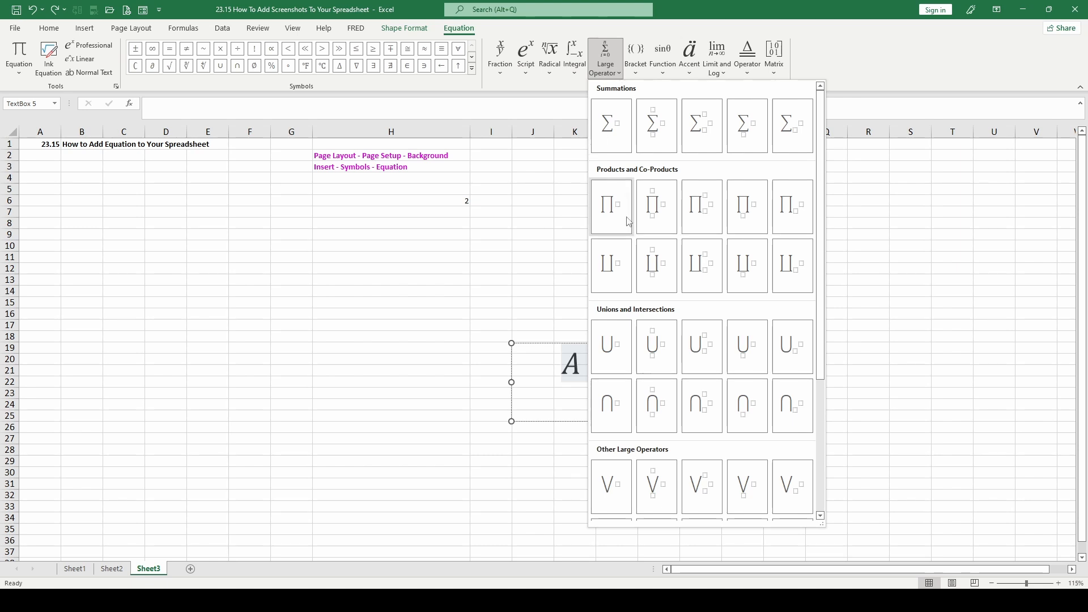
scroll(632, 340, down, 5)
click(637, 476)
click(823, 404)
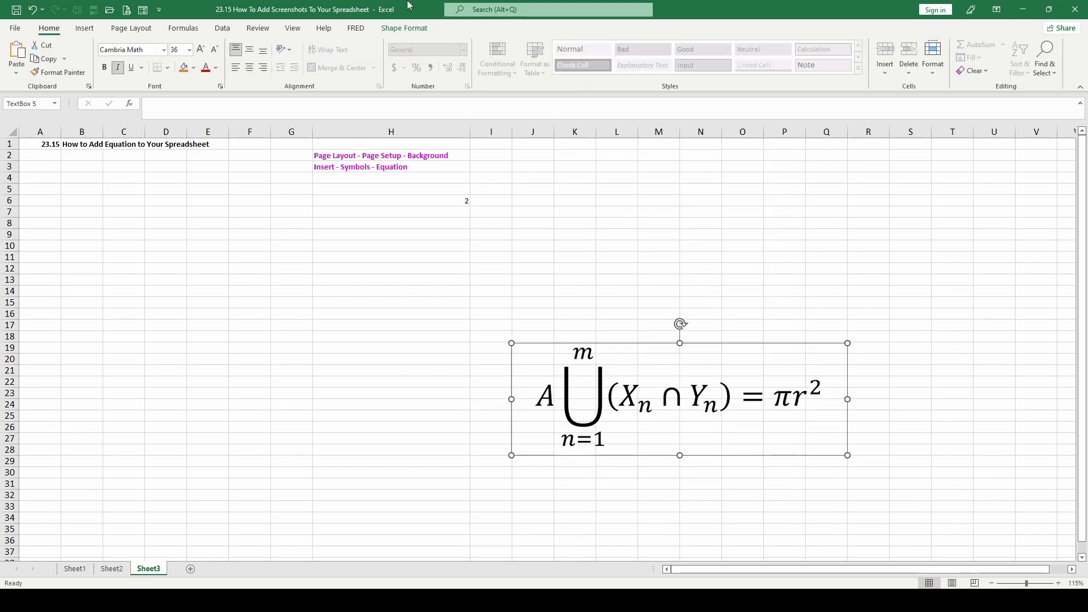
Insert the built-in Quadratic Formula before the union's upper limit m and widen the text box to about column S
click(616, 394)
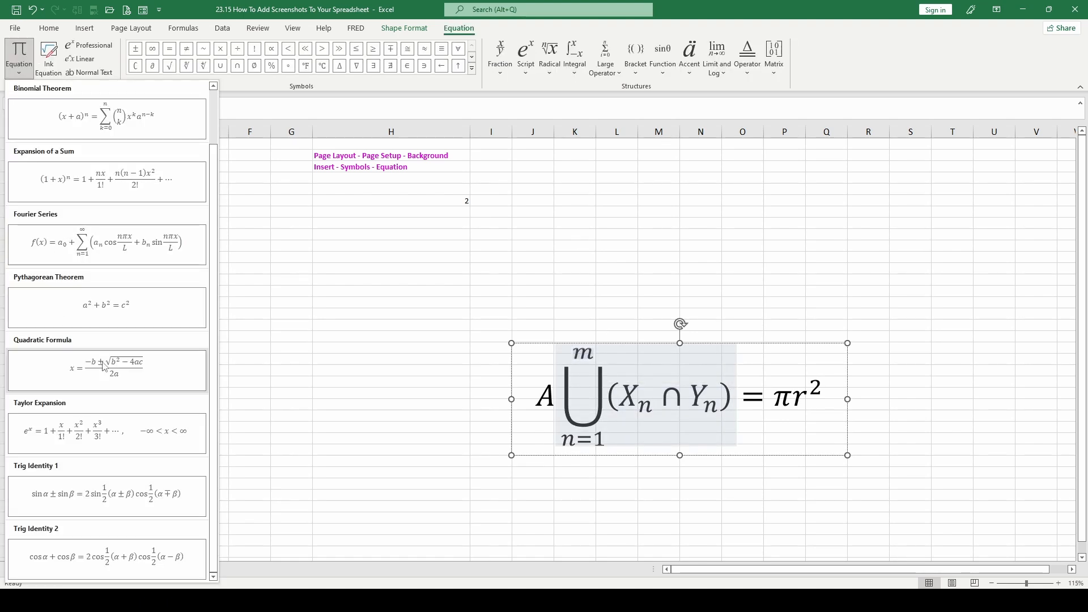
click(102, 361)
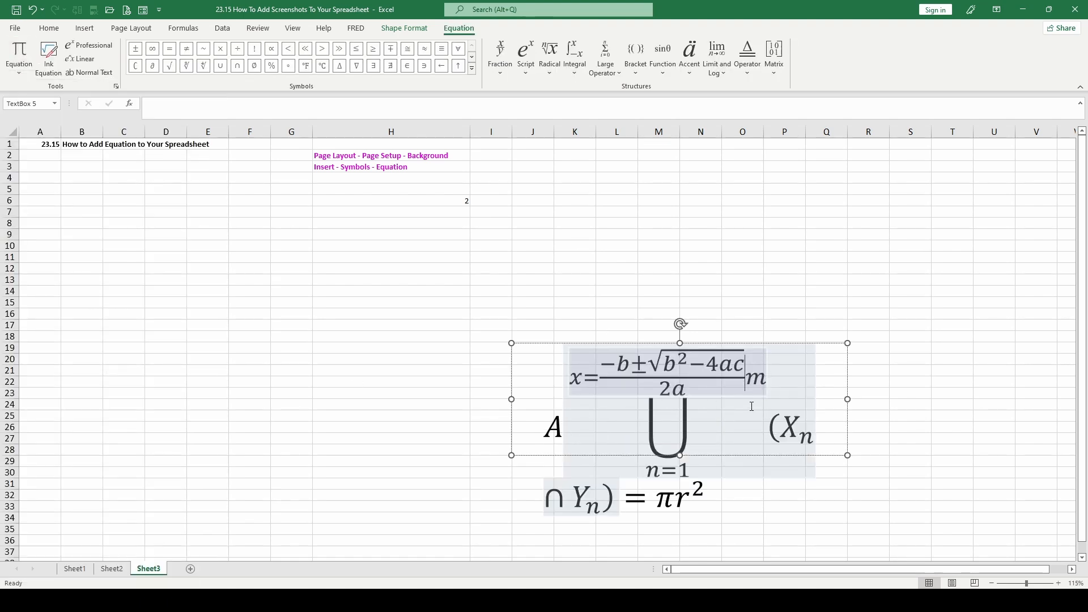
drag(848, 399, 936, 398)
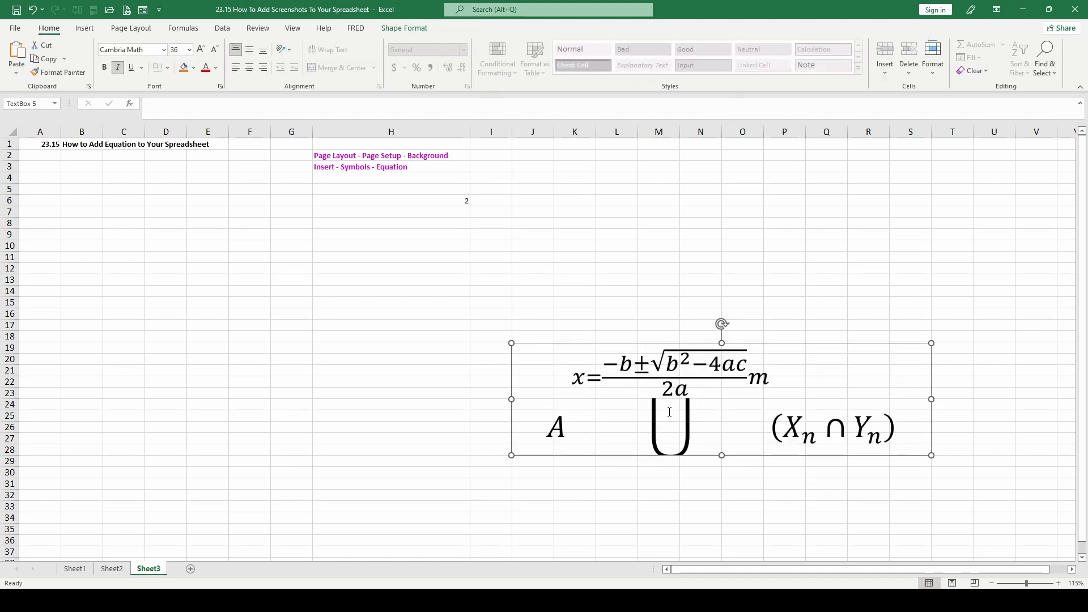
Set the equation's font size to 16
click(696, 381)
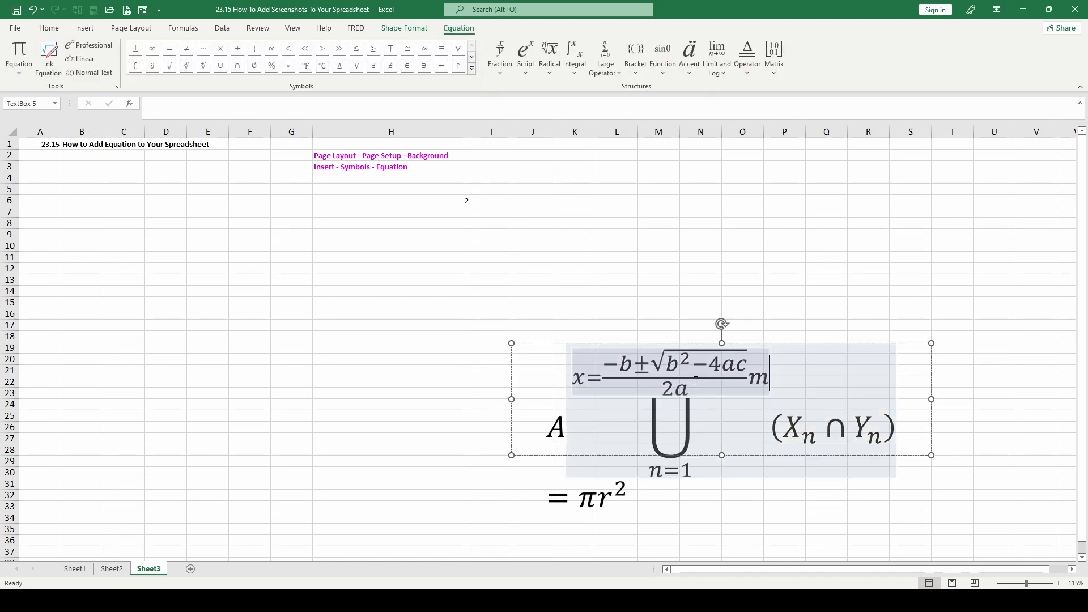
click(620, 72)
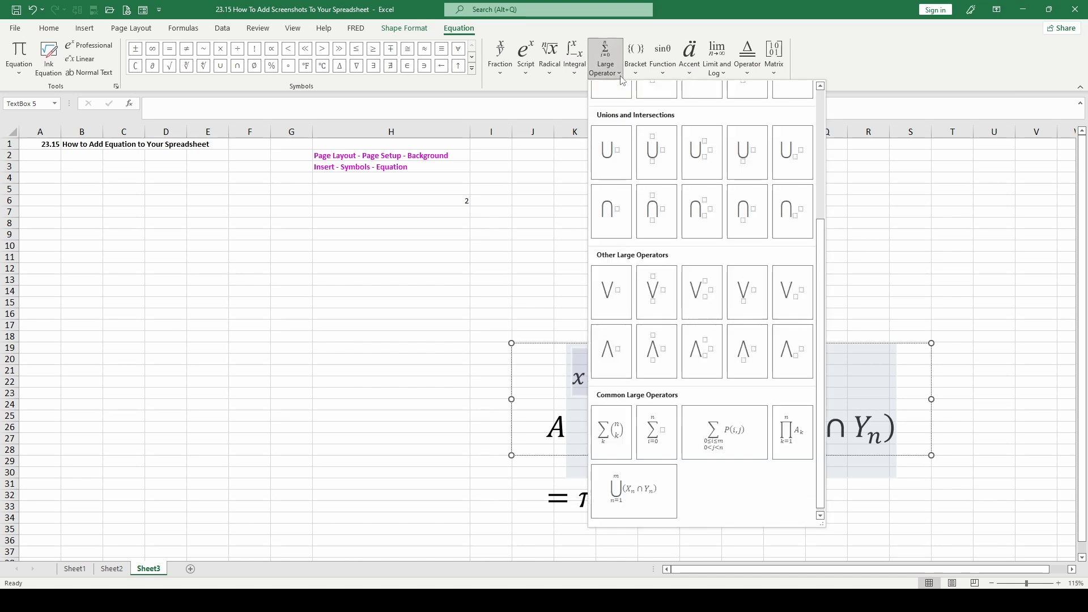
key(Escape)
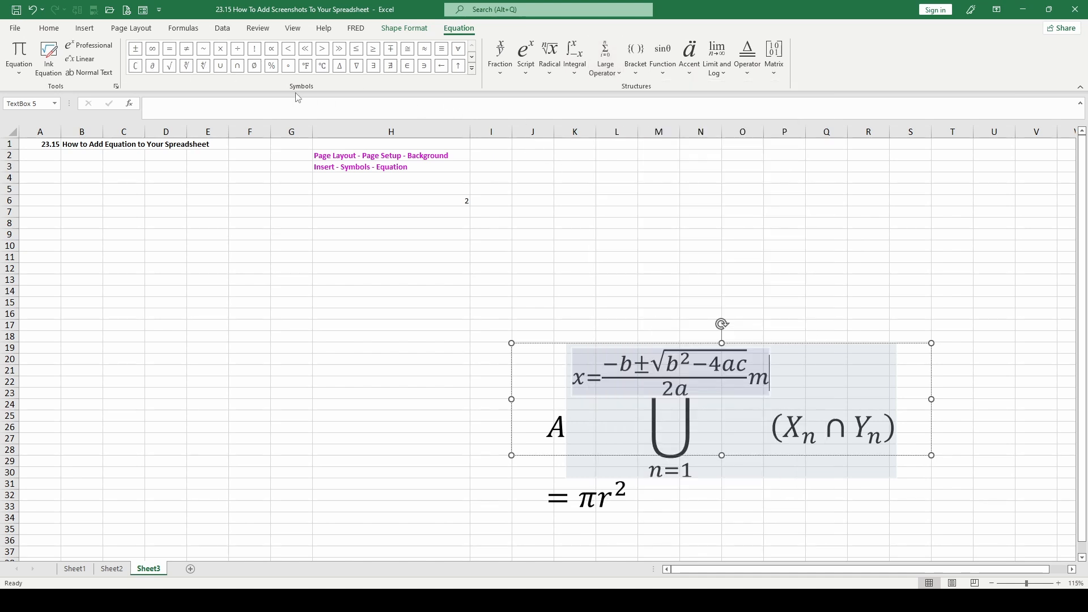
click(49, 28)
click(189, 50)
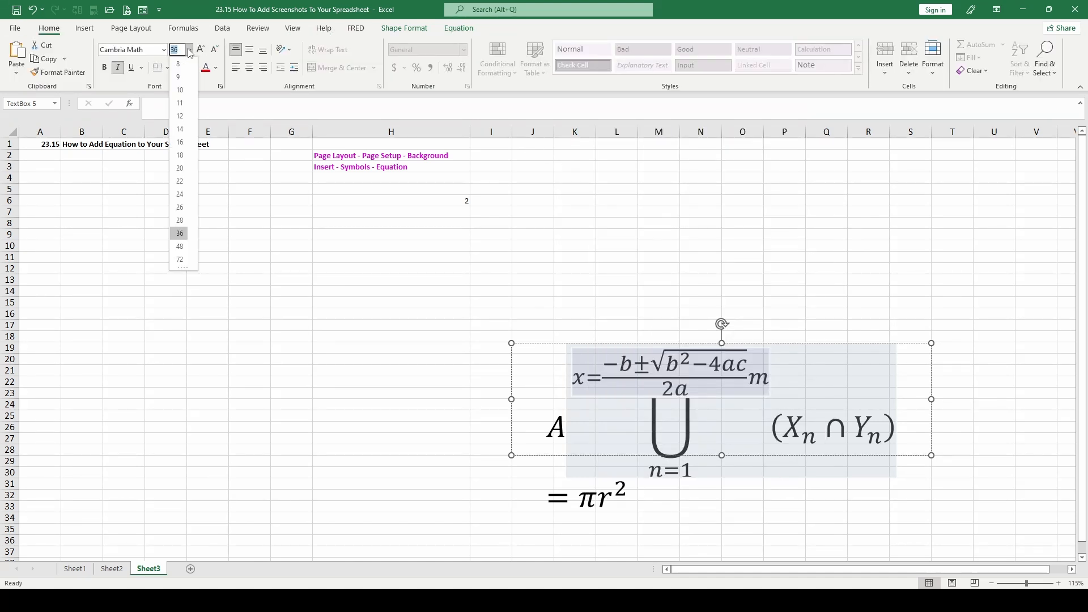
click(180, 142)
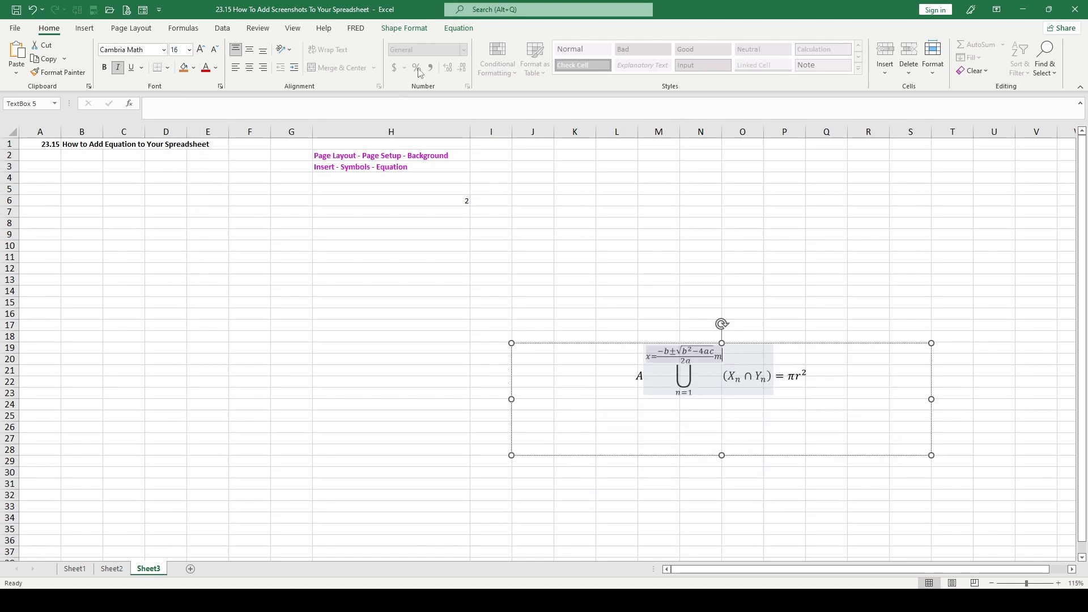
Replace Xn in the union's parentheses with a square root of 5
click(465, 29)
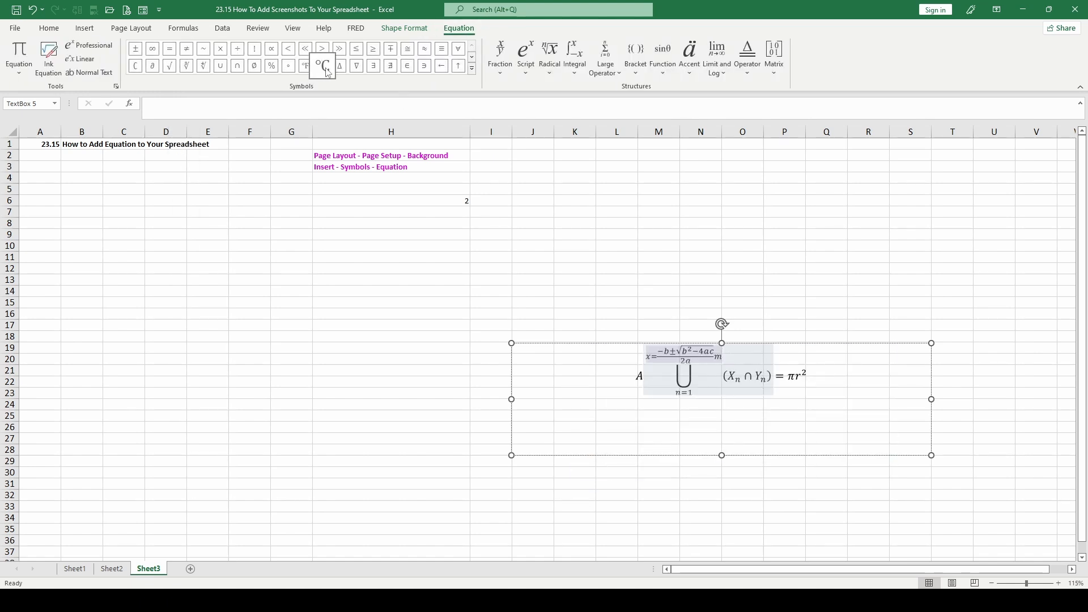
double_click(736, 377)
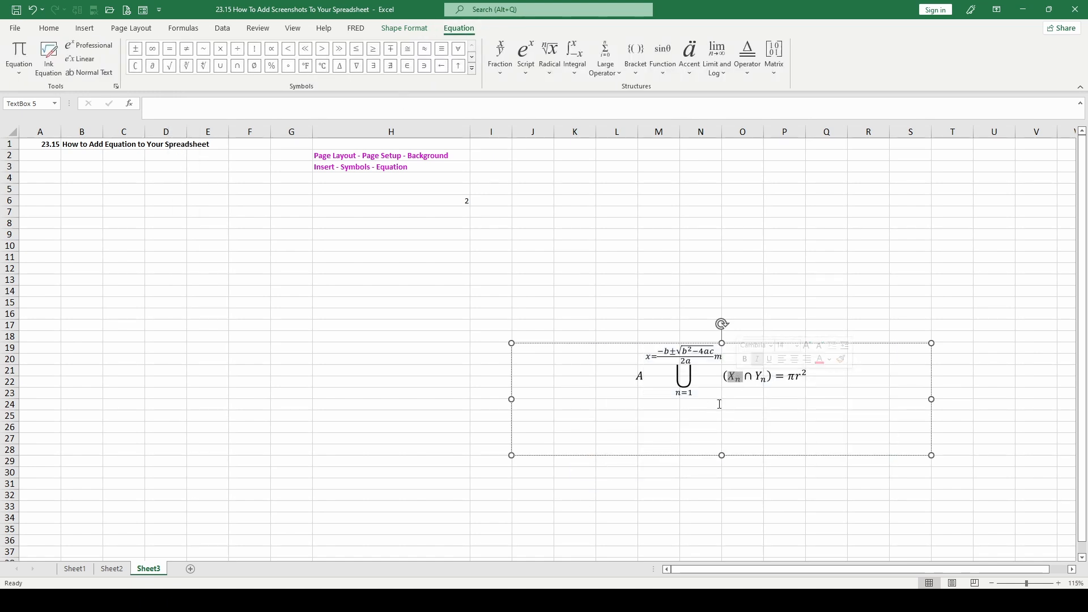
key(Delete)
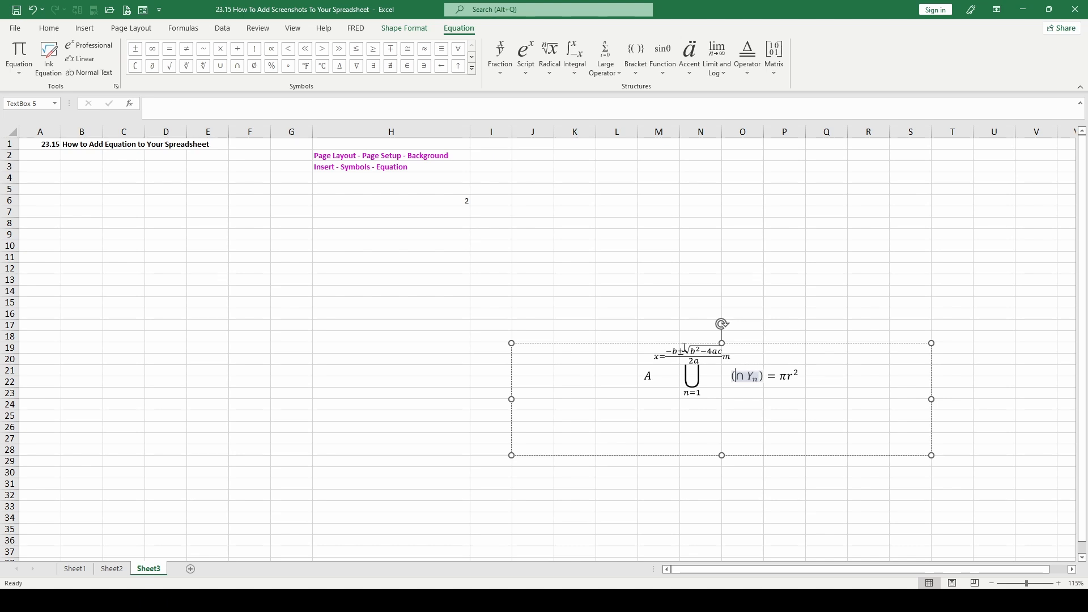
click(472, 57)
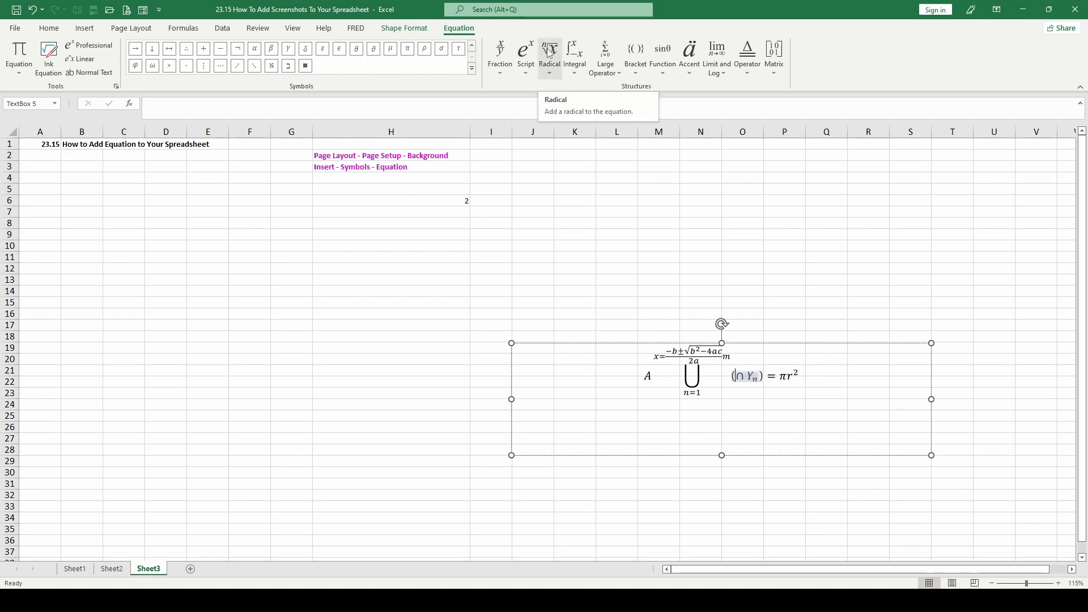
click(549, 54)
click(564, 127)
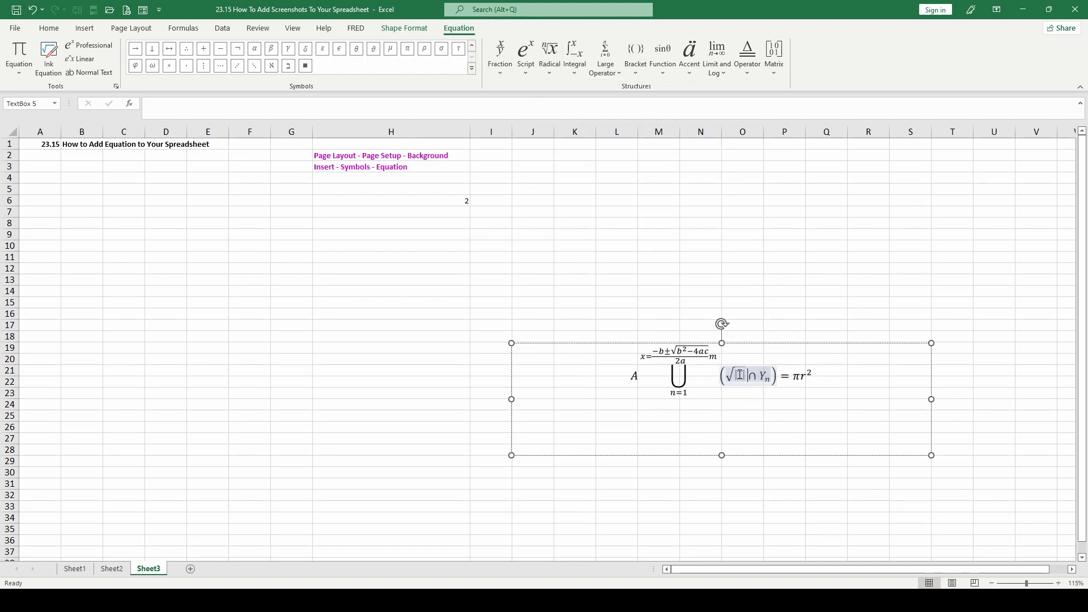
click(740, 375)
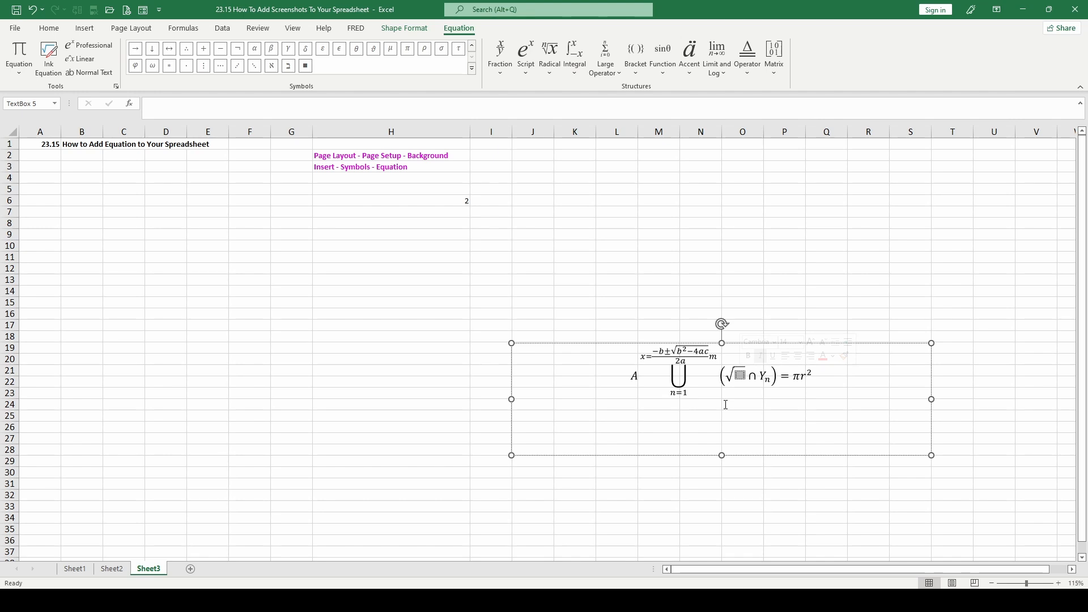
text(5)
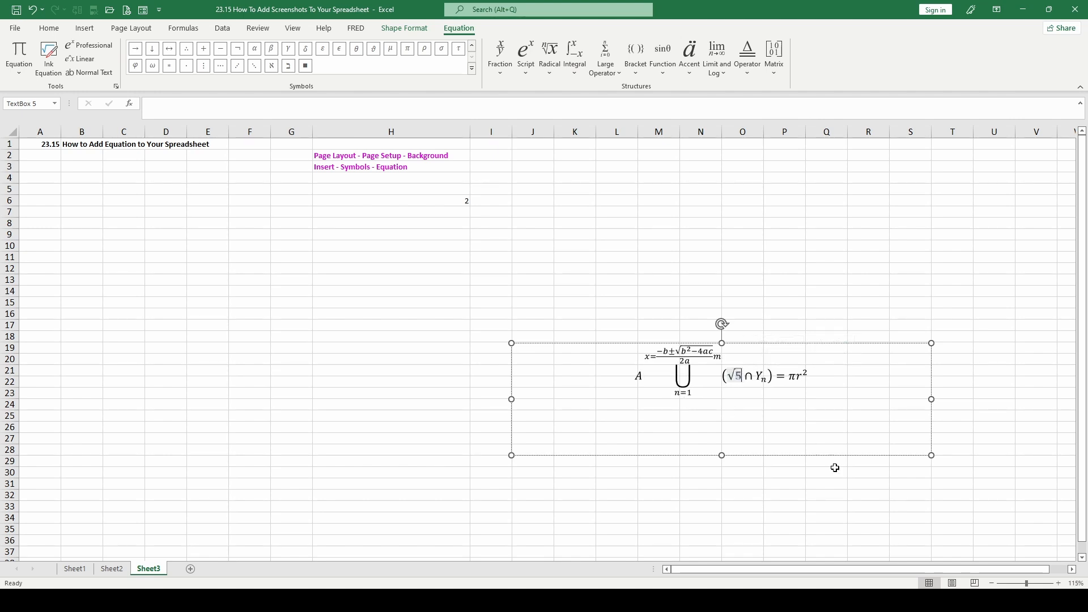
Handwrite 3+2 as an ink equation and insert it before πr² in the equation
click(789, 375)
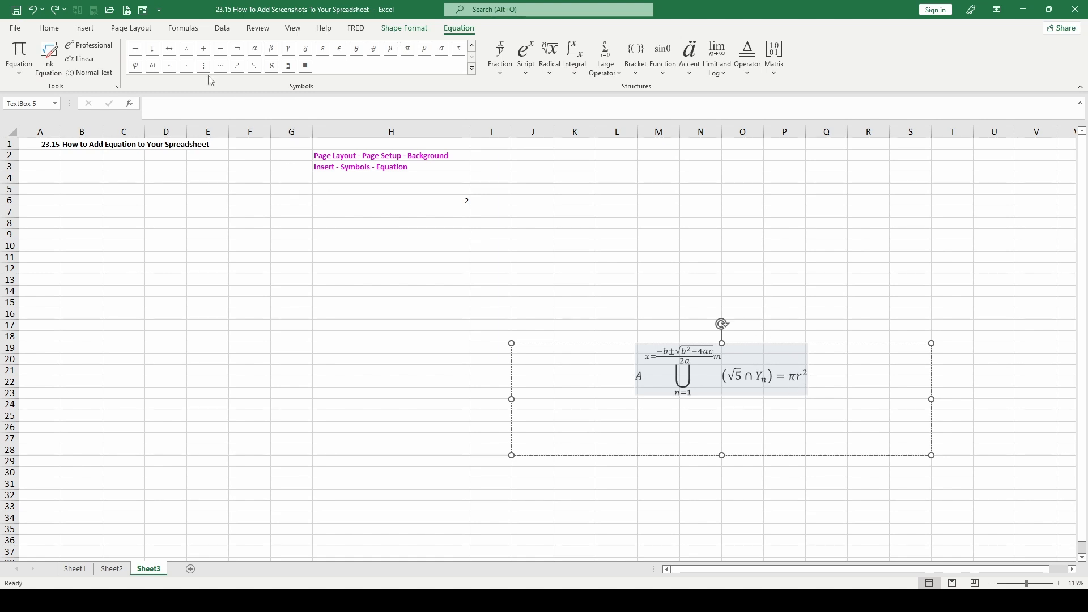
click(50, 59)
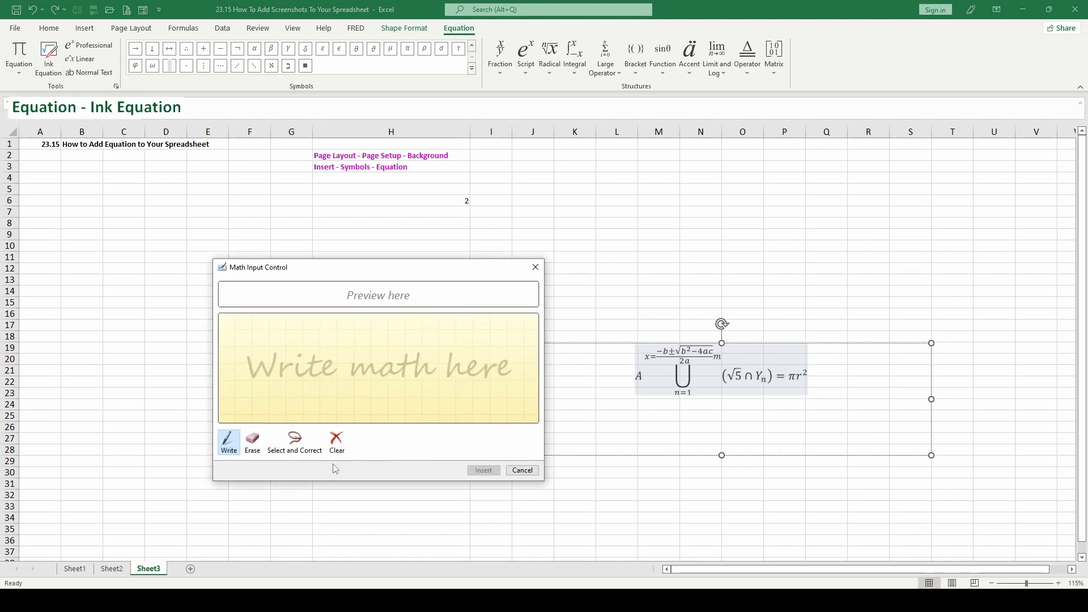
drag(232, 356, 228, 399)
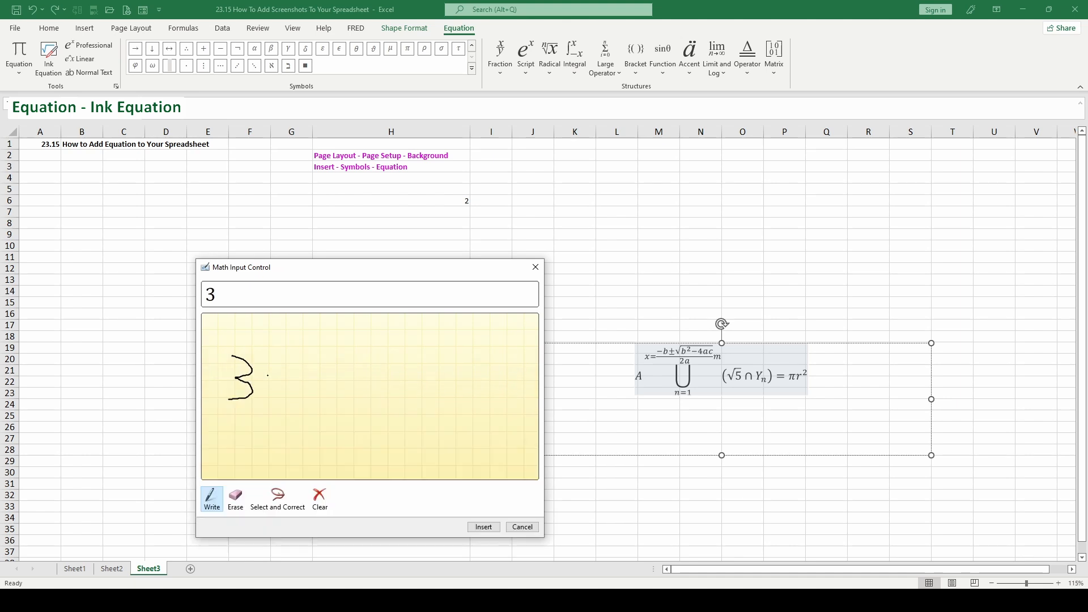
drag(268, 364, 267, 393)
mouse_move(261, 379)
mouse_down()
mouse_move(310, 386)
mouse_move(286, 398)
mouse_move(331, 397)
mouse_up()
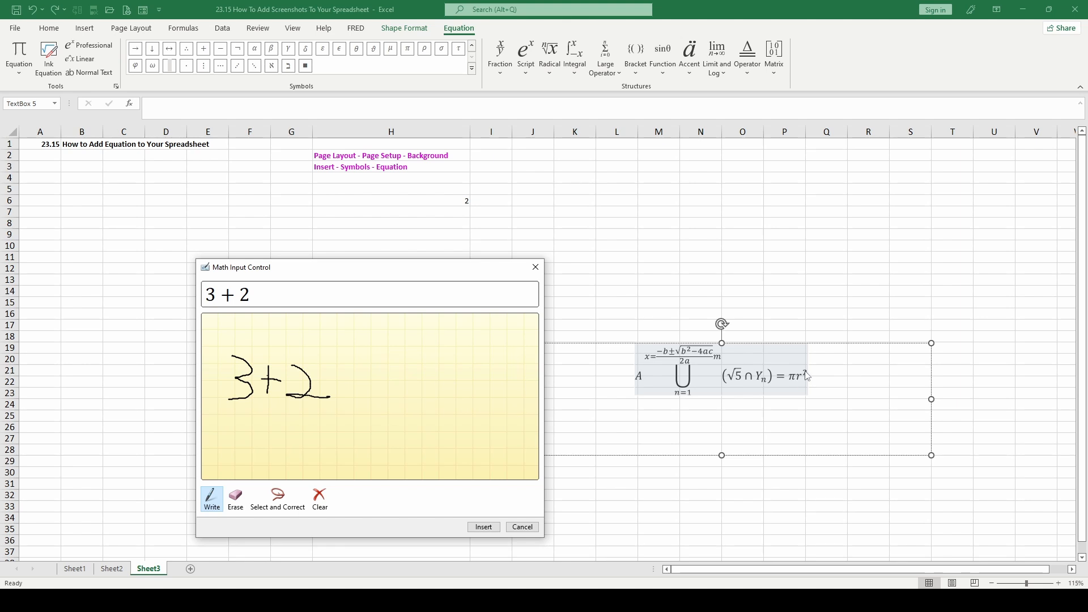
click(484, 528)
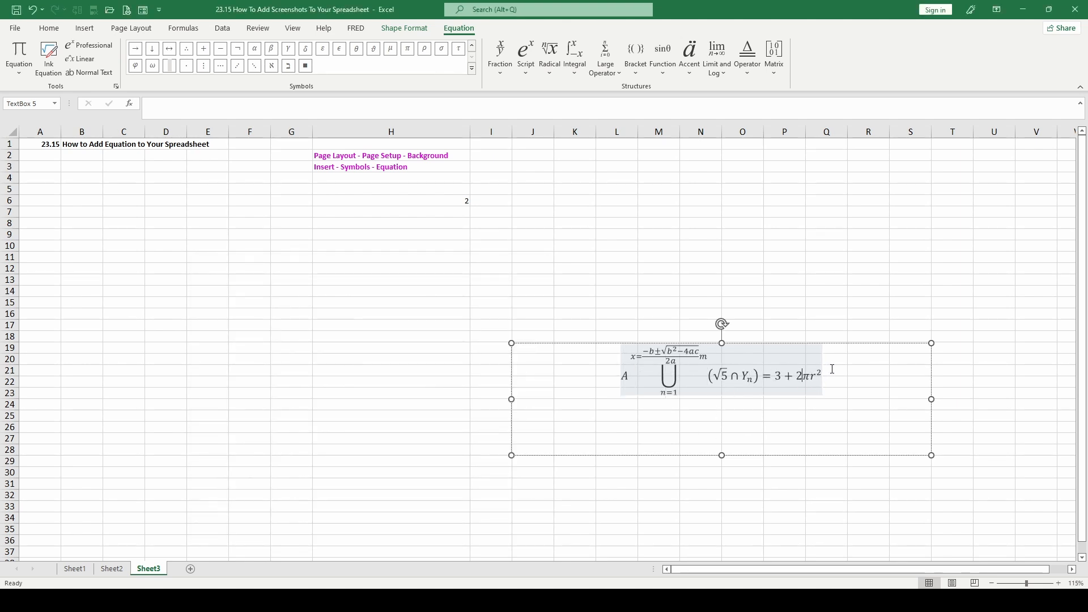
Convert the whole equation to normal text, switch it to linear format and return it to professional format
click(90, 72)
drag(625, 347, 822, 391)
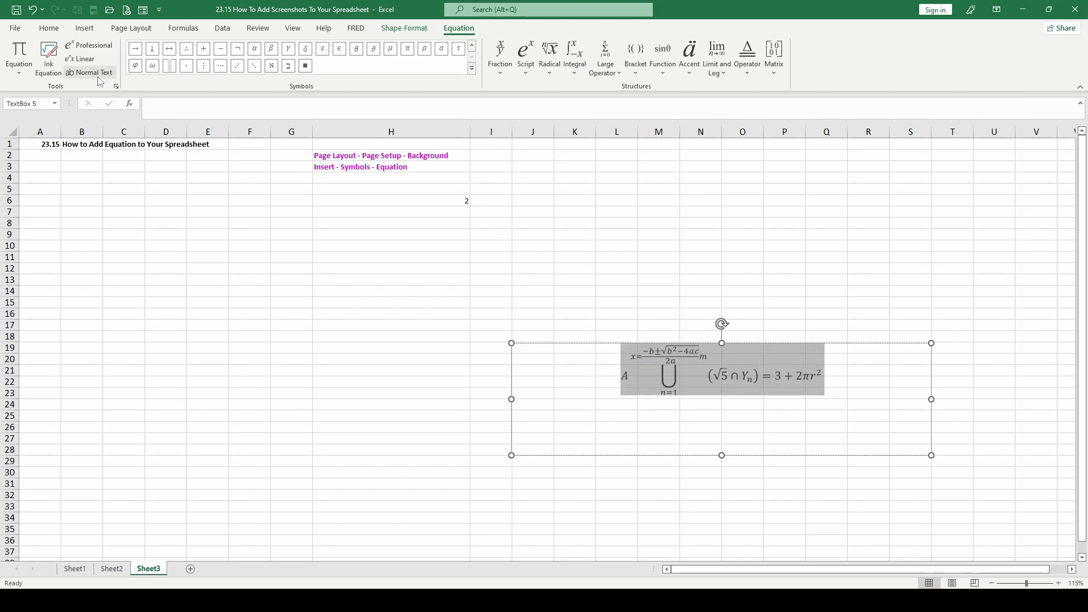
click(90, 72)
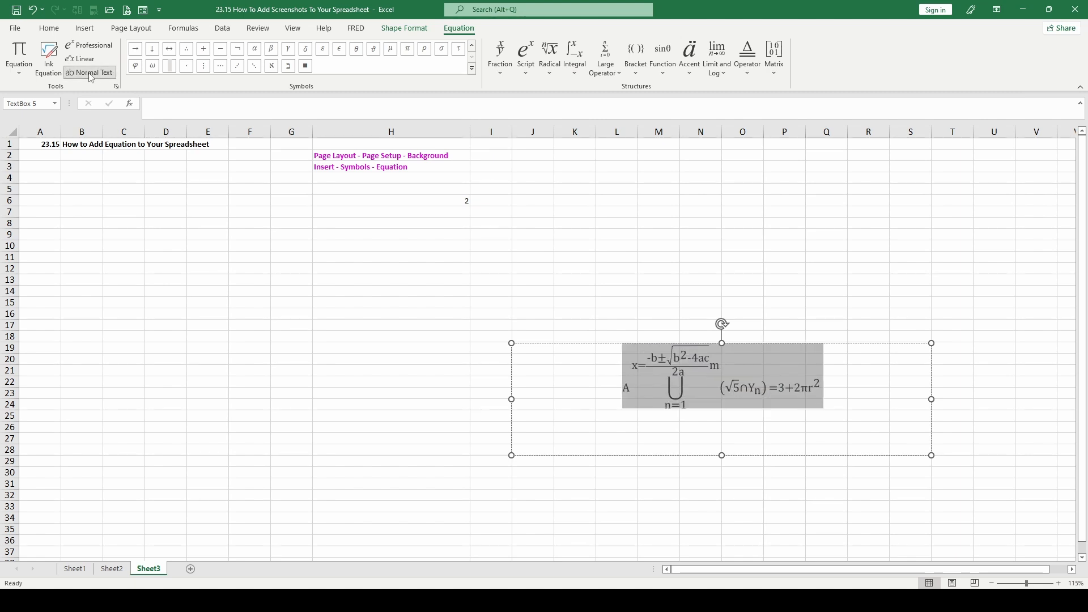
click(91, 60)
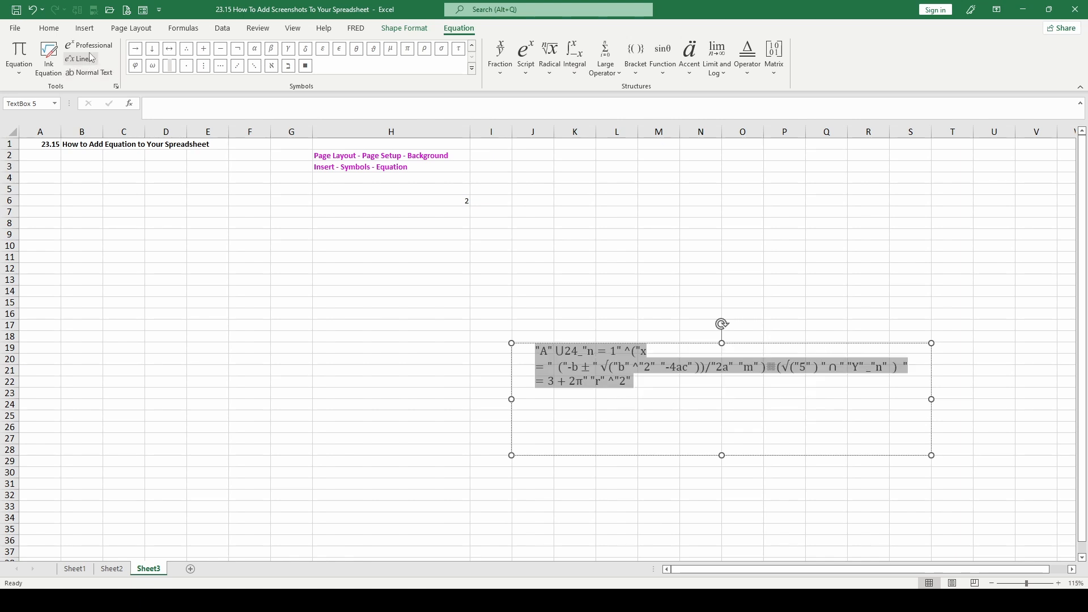
click(90, 47)
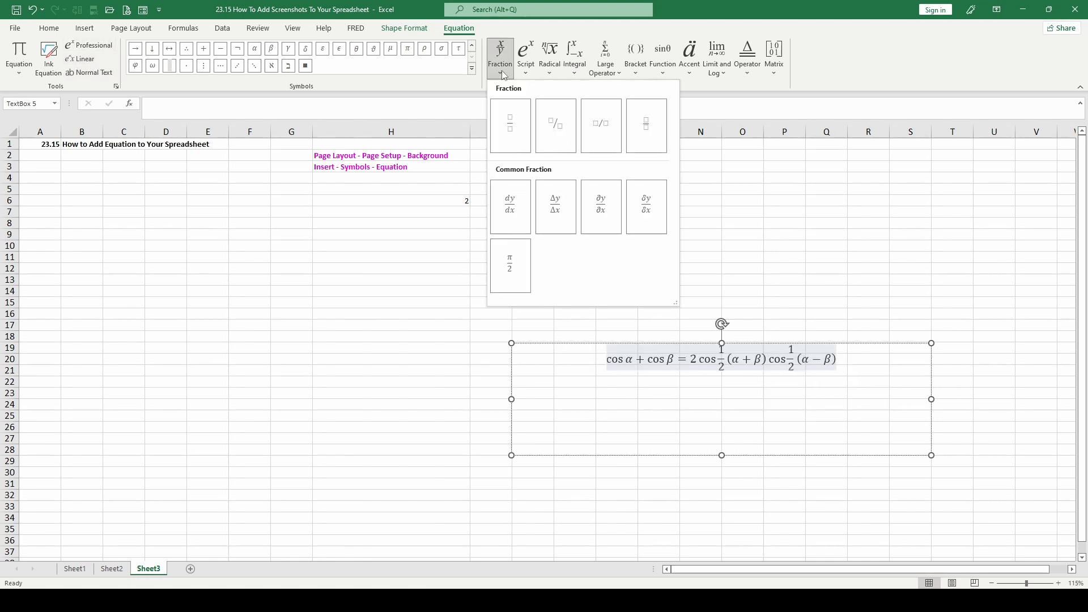
Replace the equation with the built-in cos α + cos β trig identity and swap its first 1/2 for the common fraction Δy/Δx
click(504, 74)
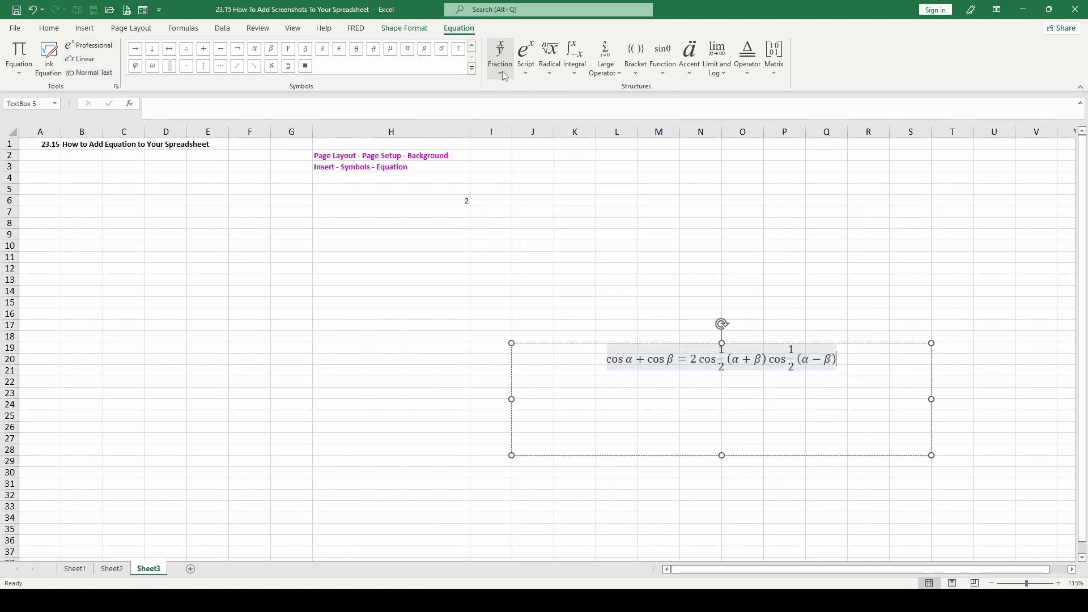
double_click(721, 352)
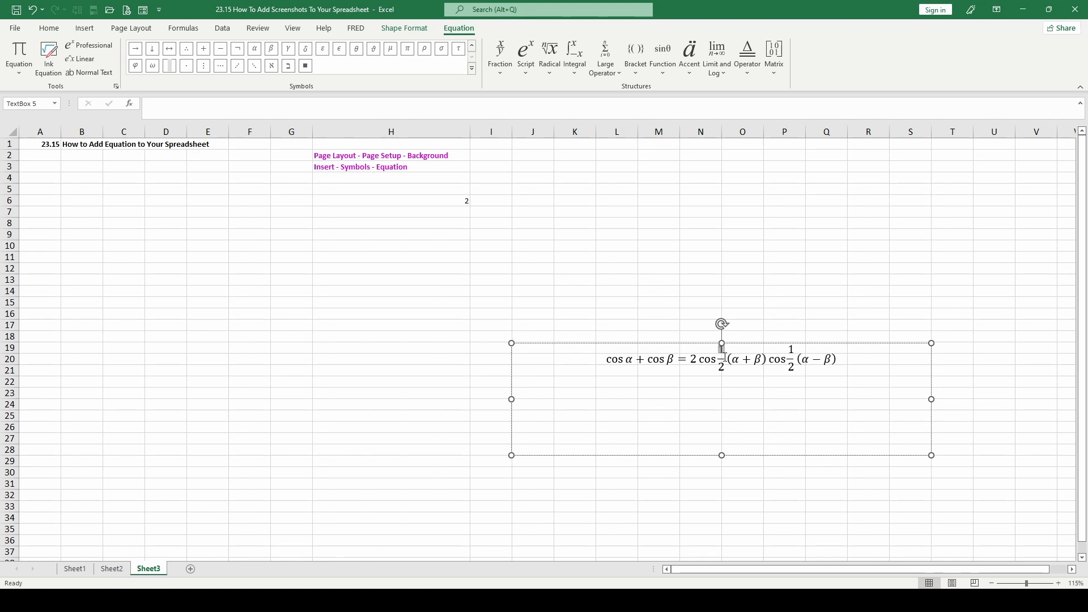
drag(725, 357, 722, 368)
click(500, 56)
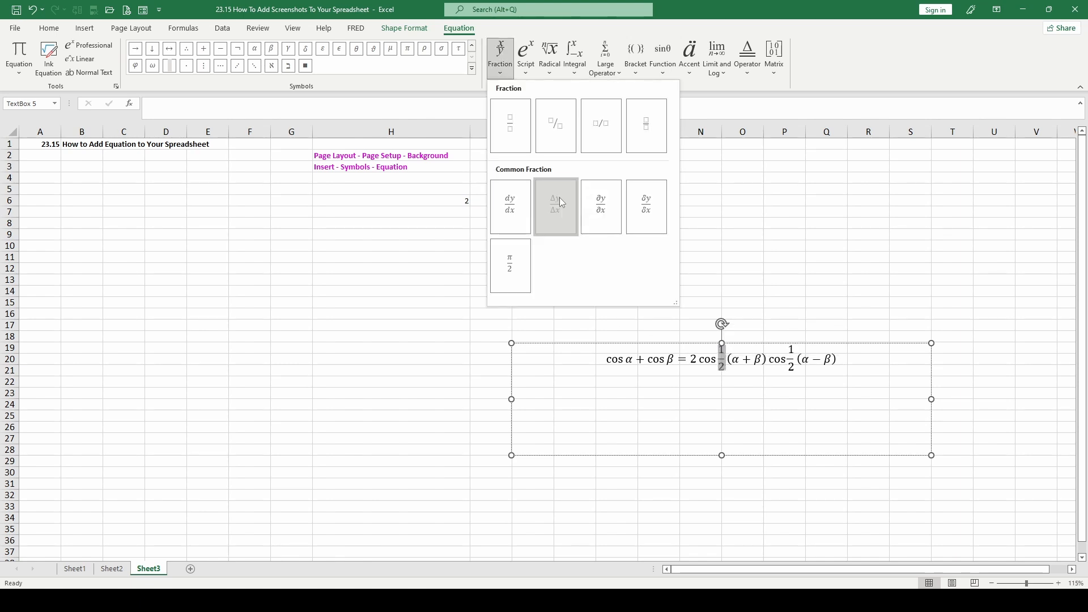
click(559, 198)
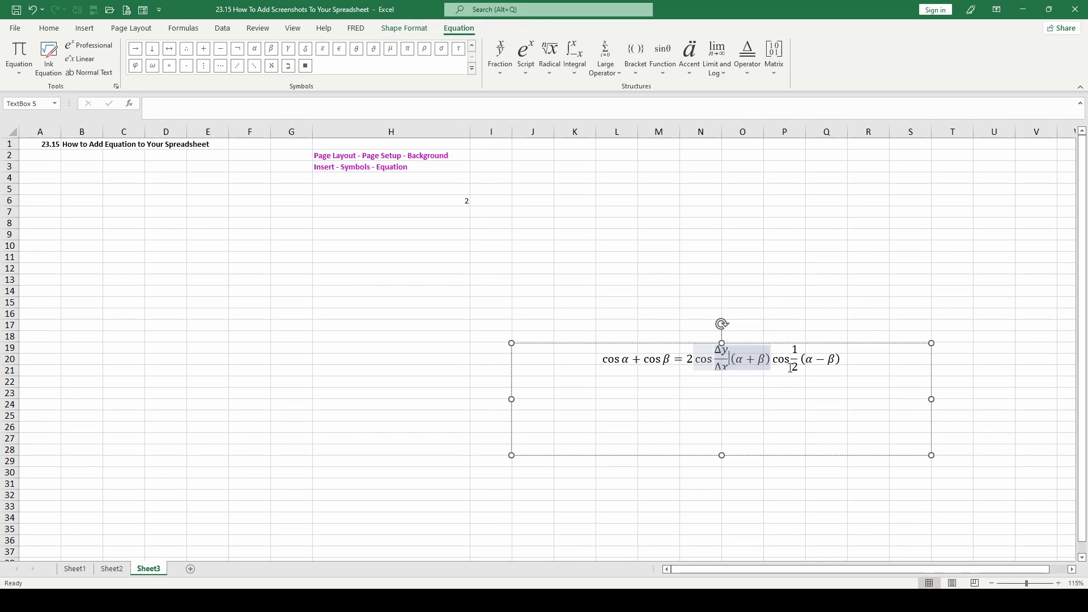
click(708, 256)
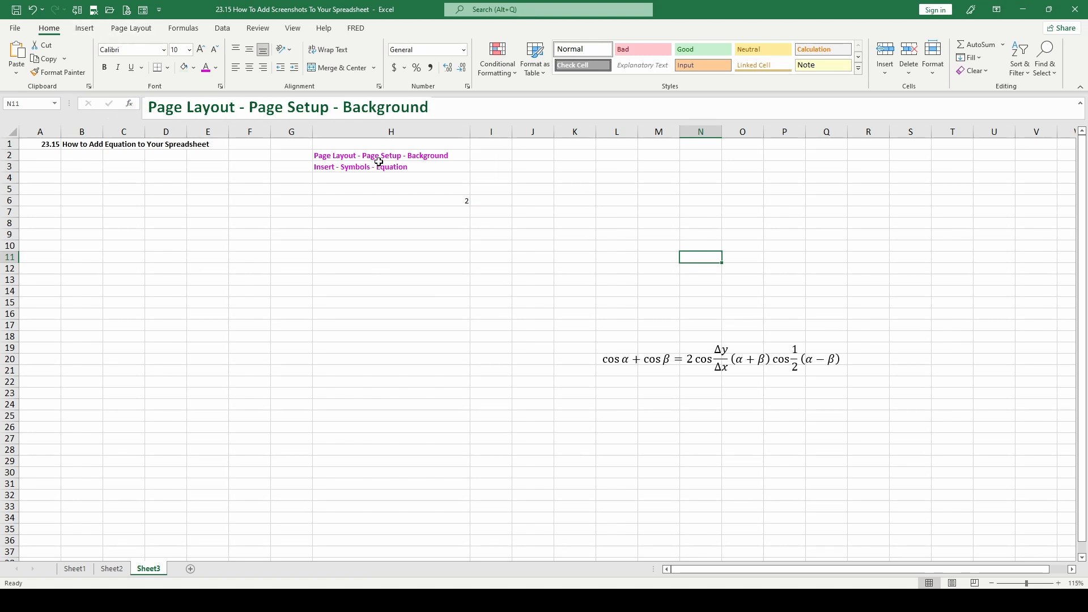
View the picture sources for a sheet background without inserting one, and select cell H9
click(132, 31)
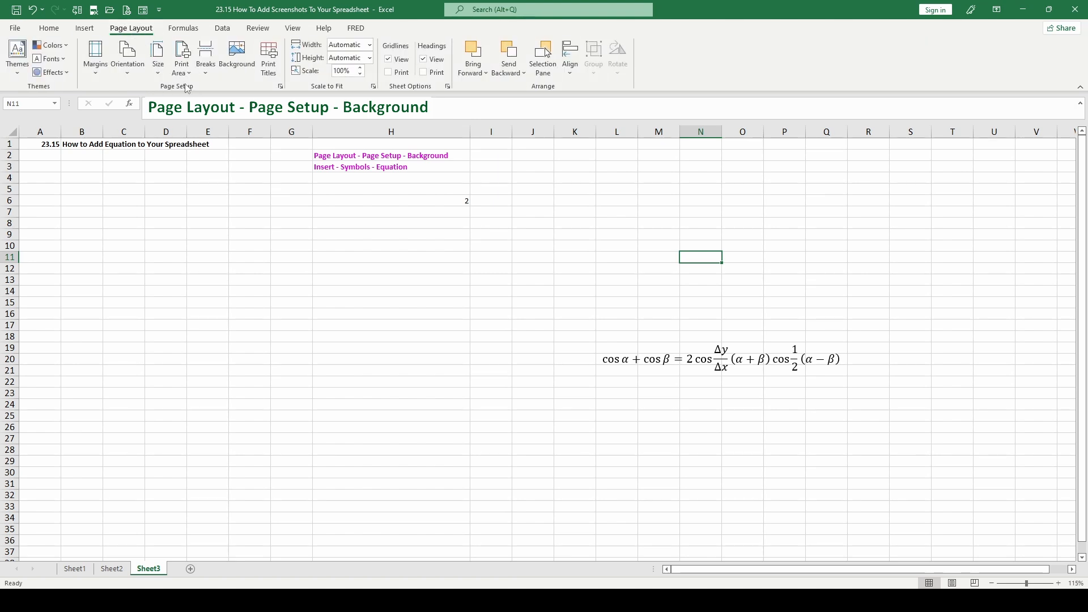
click(241, 52)
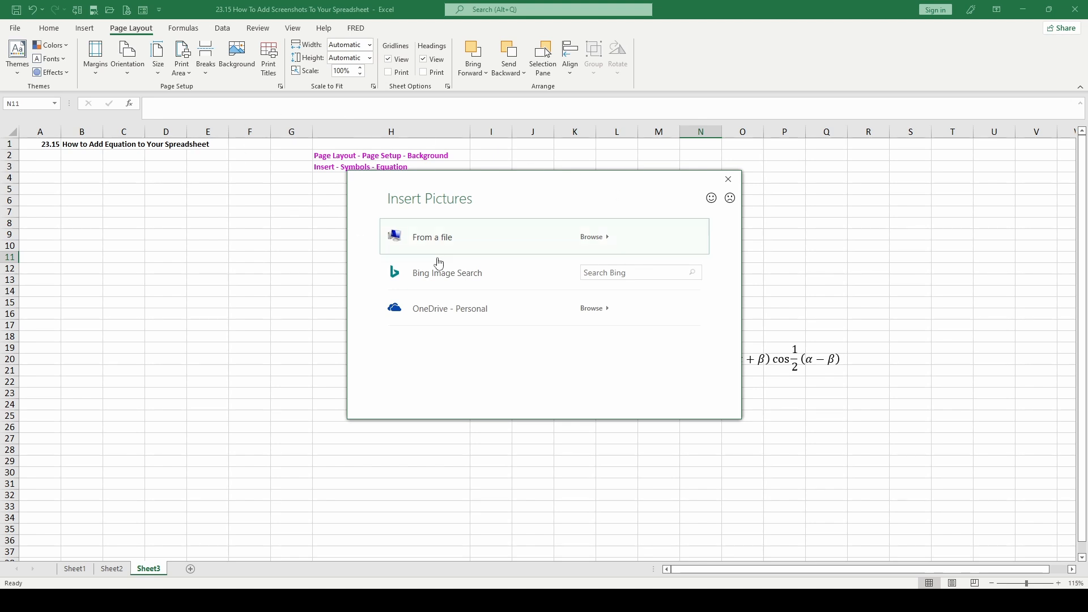
click(729, 179)
click(353, 233)
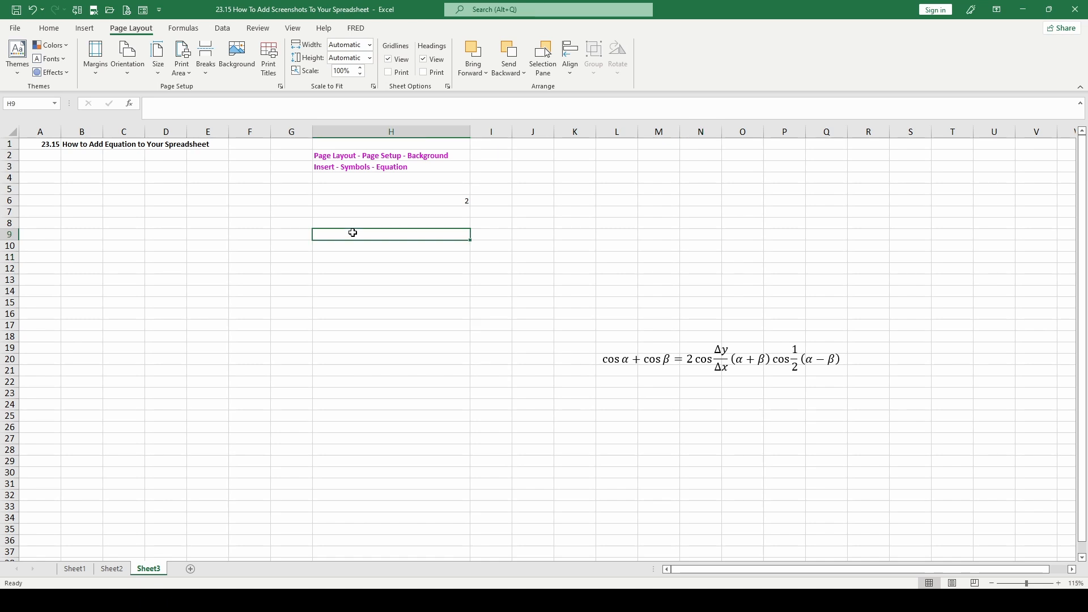